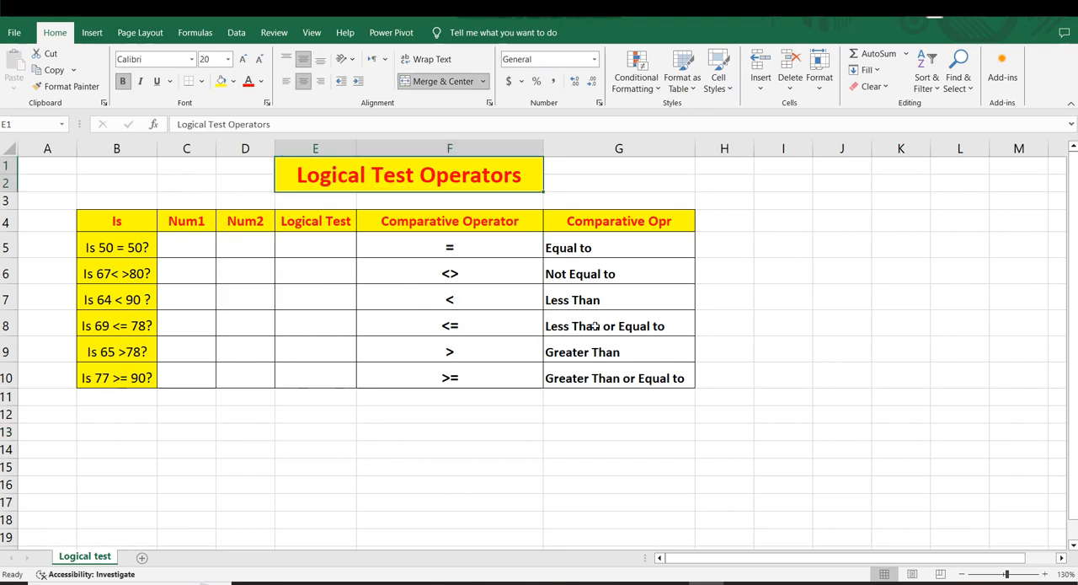
# Review the comparison operators with their meanings in F5:G10 and the questions in the Is column
pyautogui.click(658, 325)
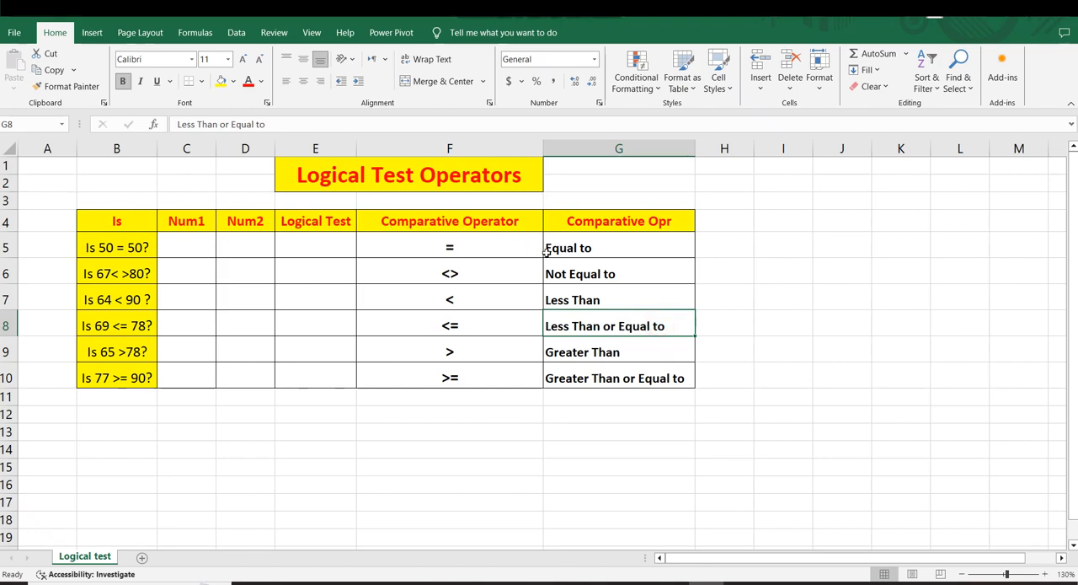
pyautogui.click(581, 251)
pyautogui.moveTo(575, 274); pyautogui.dragTo(472, 269)
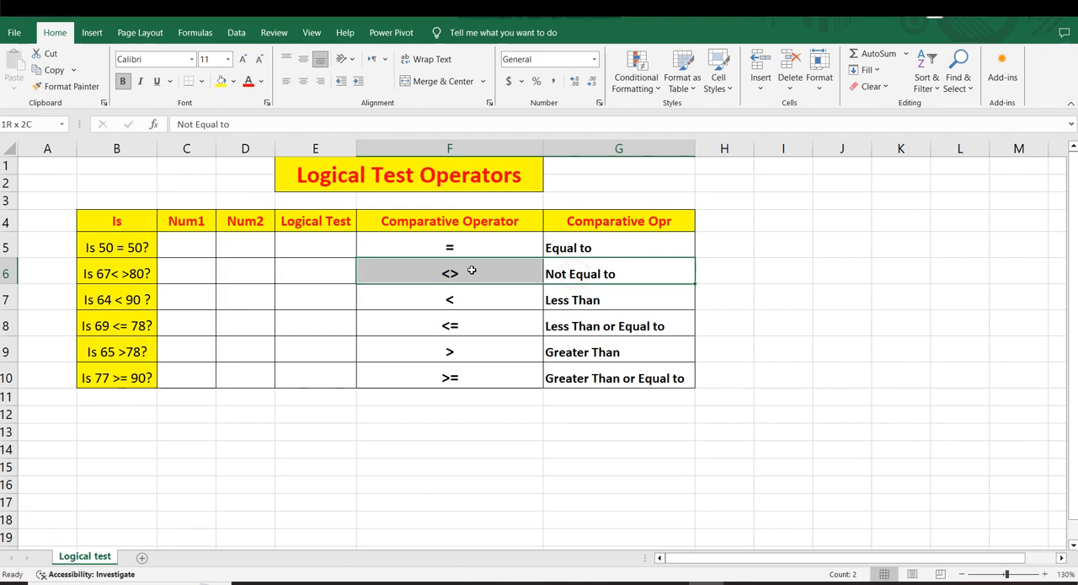
pyautogui.click(476, 349)
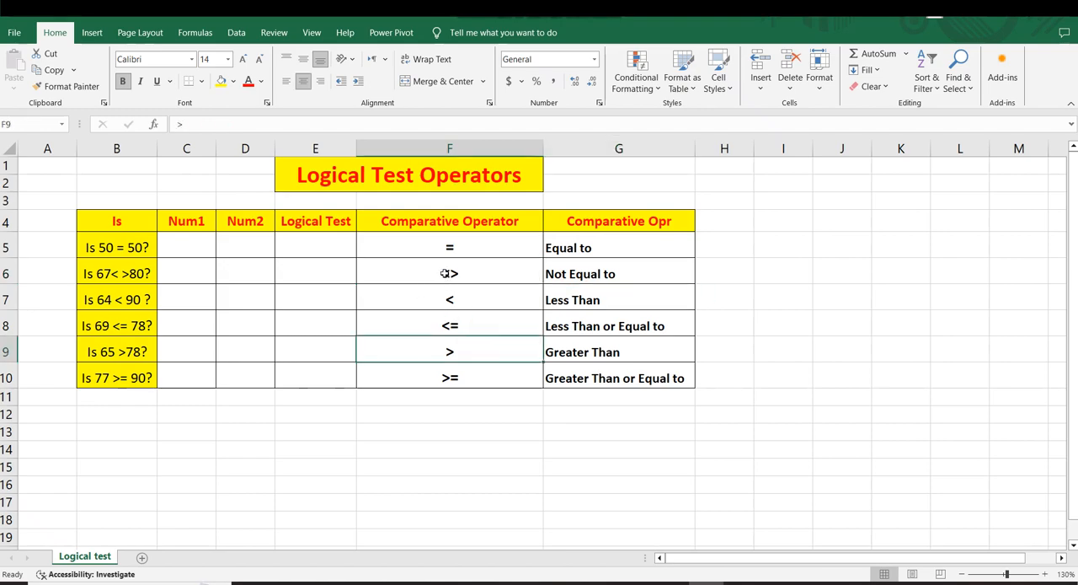
pyautogui.moveTo(604, 281); pyautogui.dragTo(495, 270)
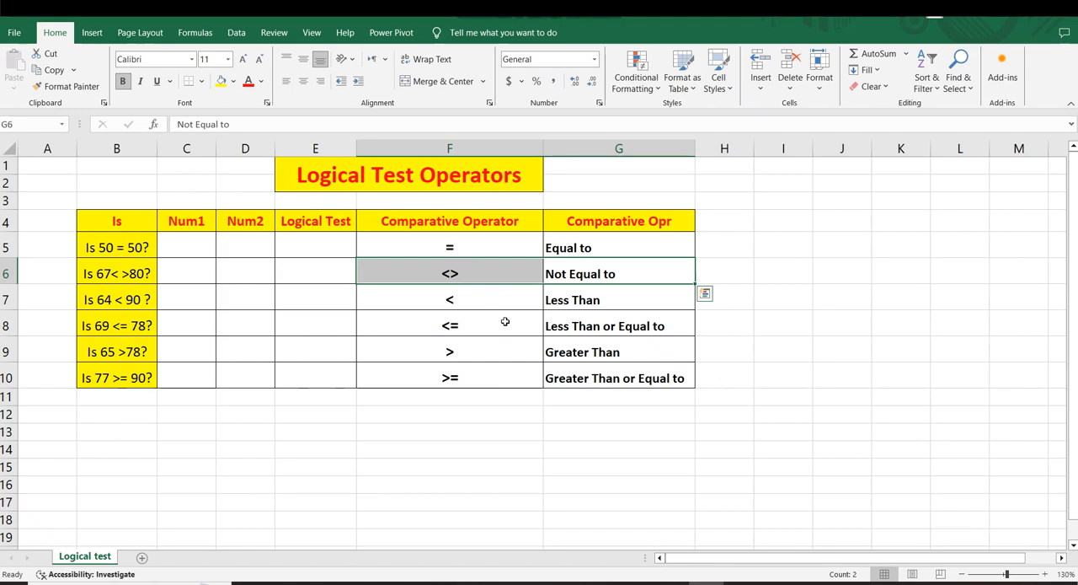
pyautogui.moveTo(589, 300); pyautogui.dragTo(435, 299)
pyautogui.click(529, 342)
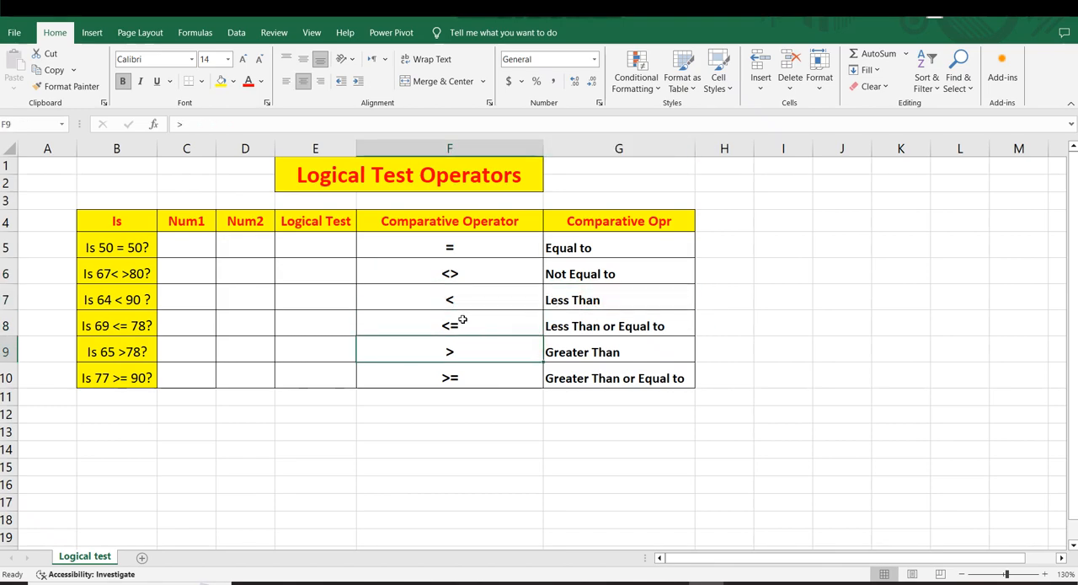
pyautogui.click(515, 397)
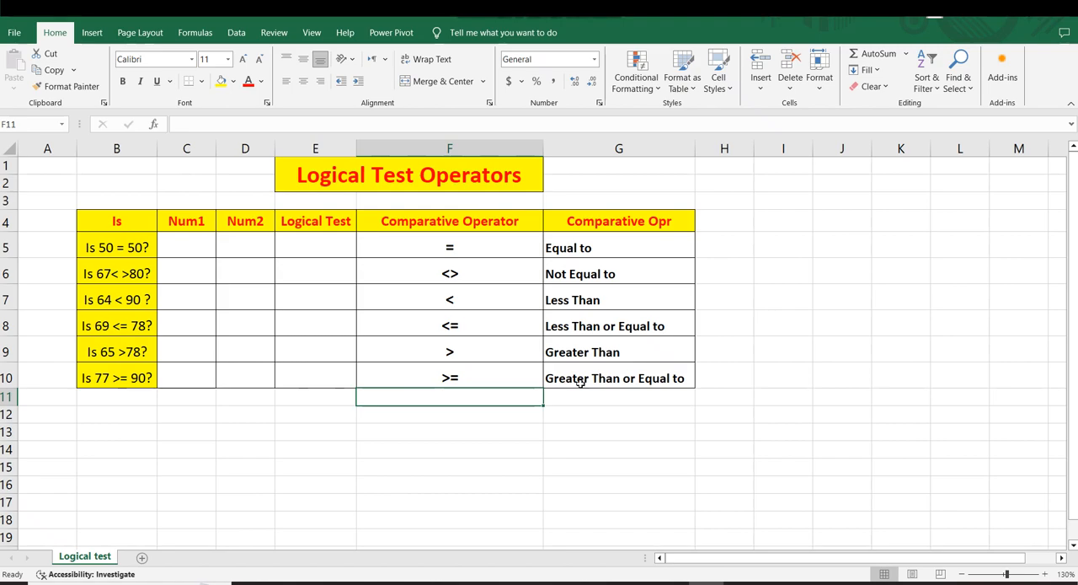
pyautogui.moveTo(316, 396); pyautogui.dragTo(320, 378)
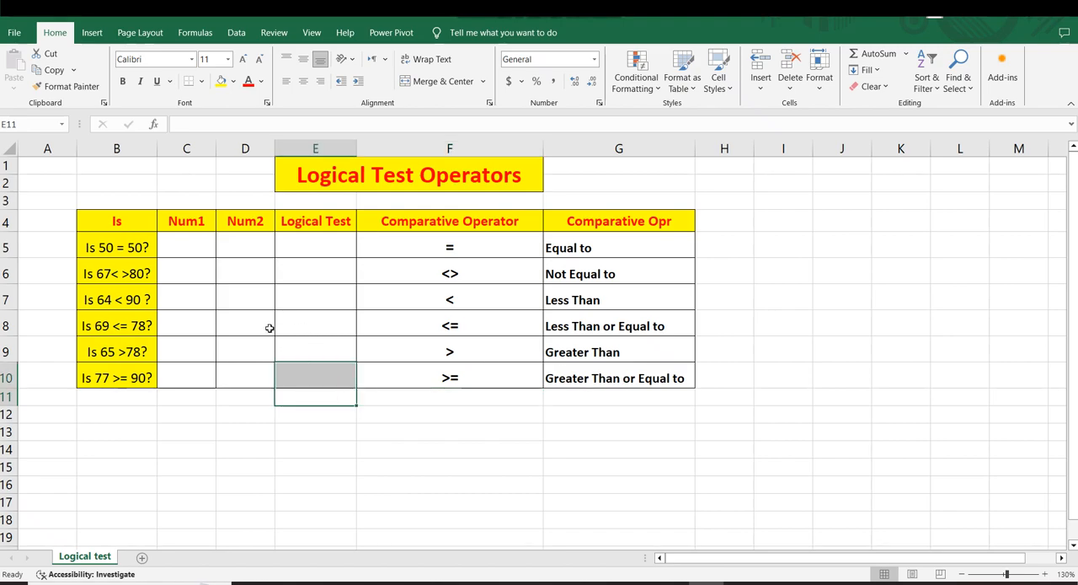
pyautogui.click(269, 343)
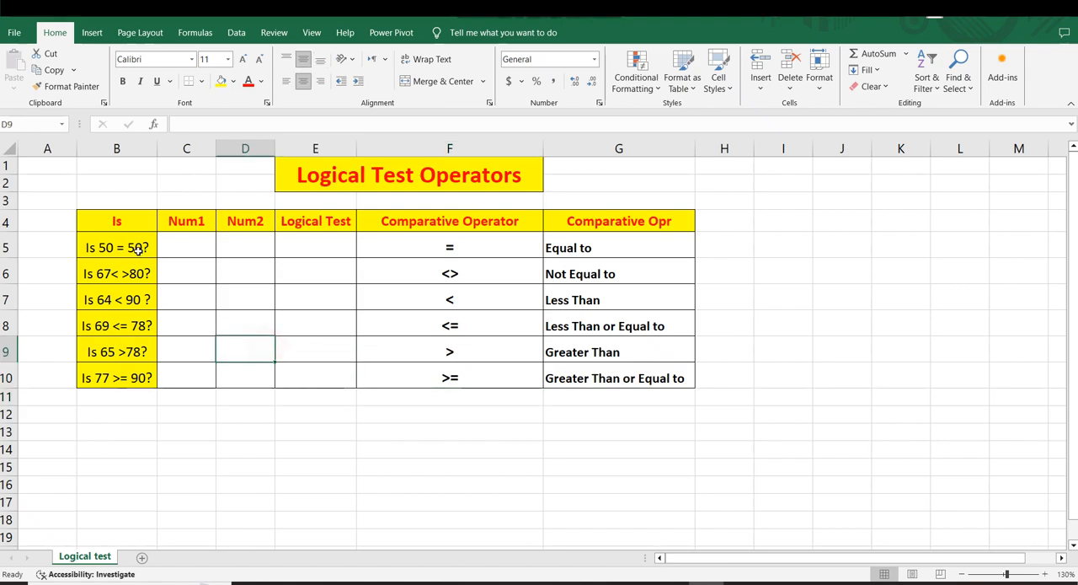
pyautogui.moveTo(121, 221); pyautogui.dragTo(142, 379)
pyautogui.click(141, 403)
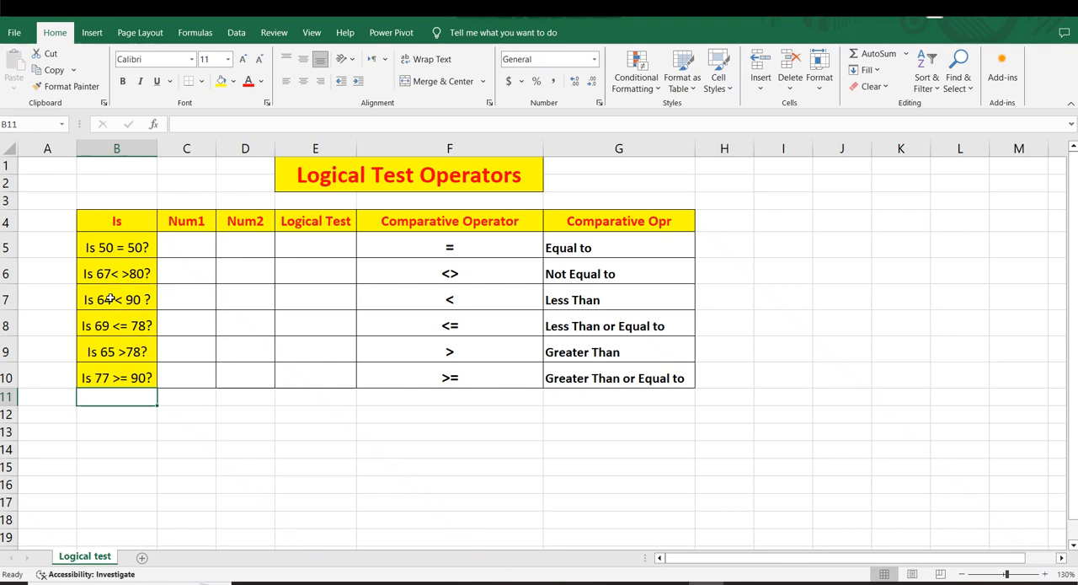
pyautogui.click(277, 274)
# Enter the Num1 and Num2 values for rows 5 and 6: 50 and 50, 67 and 80
pyautogui.click(179, 243)
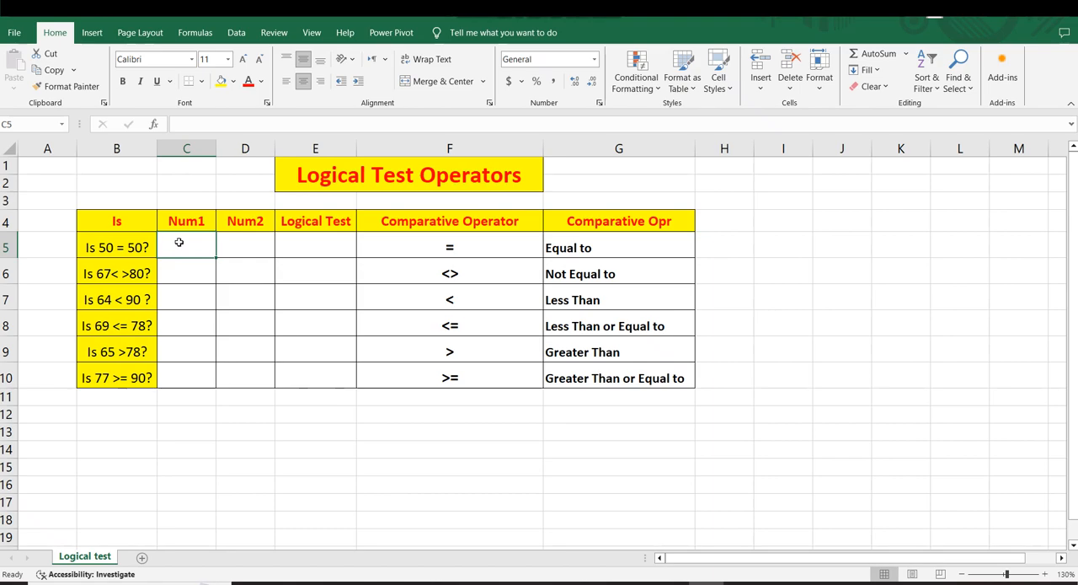
pyautogui.write('50')
pyautogui.press('Tab')
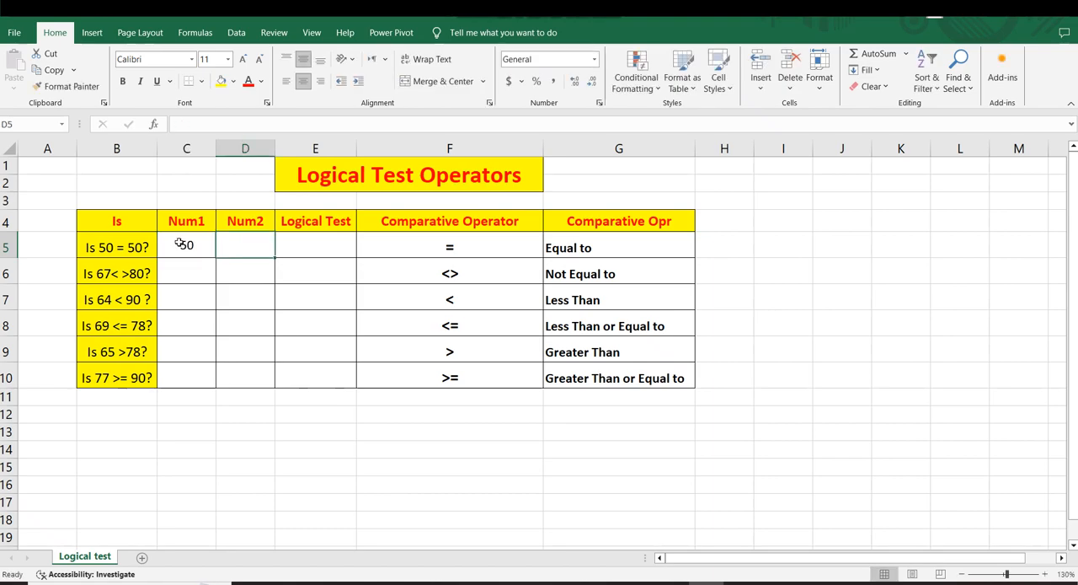
pyautogui.write('50')
pyautogui.press('Return')
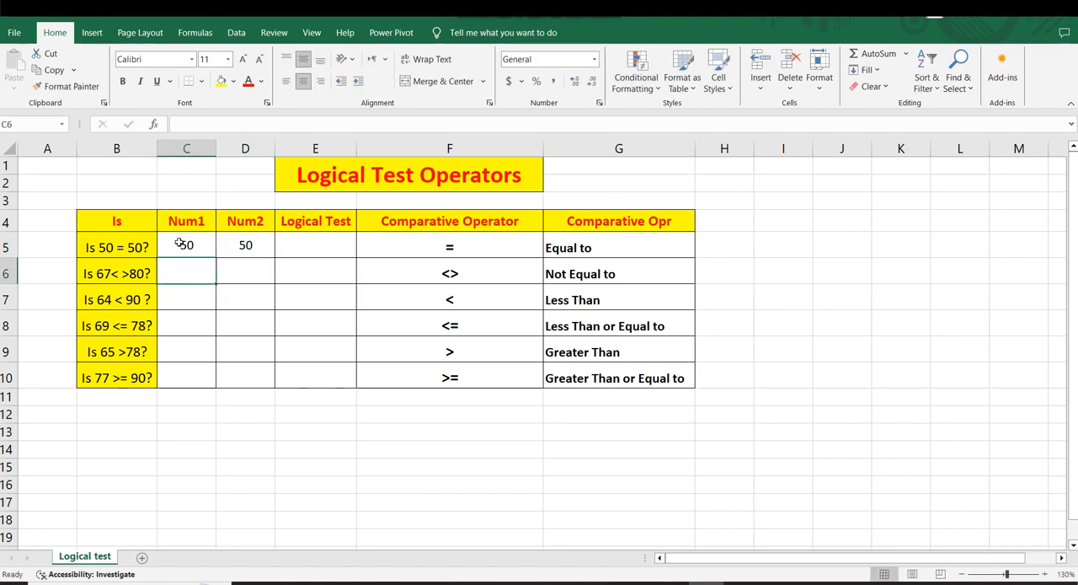
pyautogui.write('67')
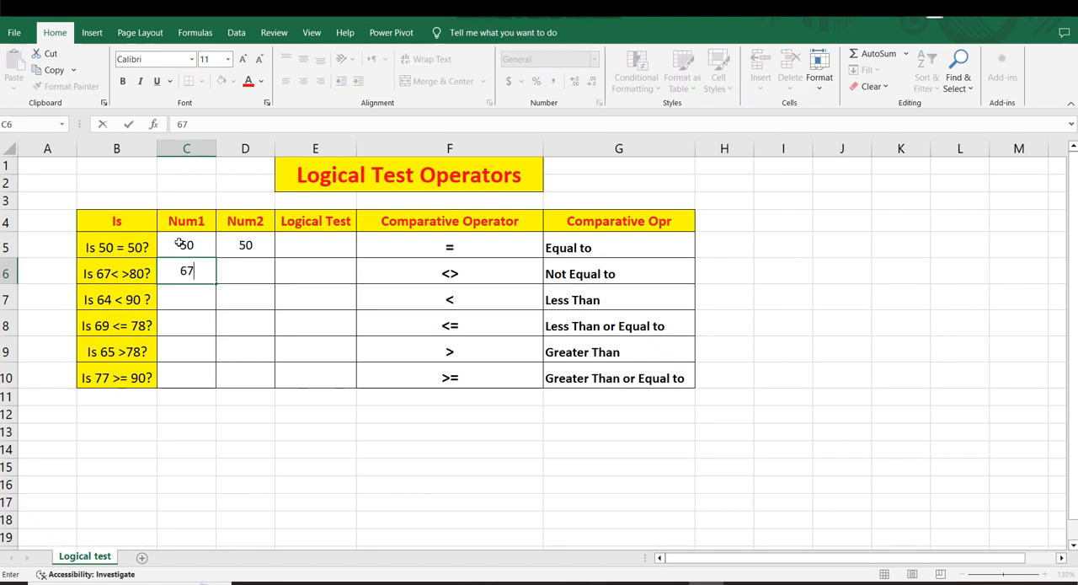
pyautogui.press('Tab')
pyautogui.write('80')
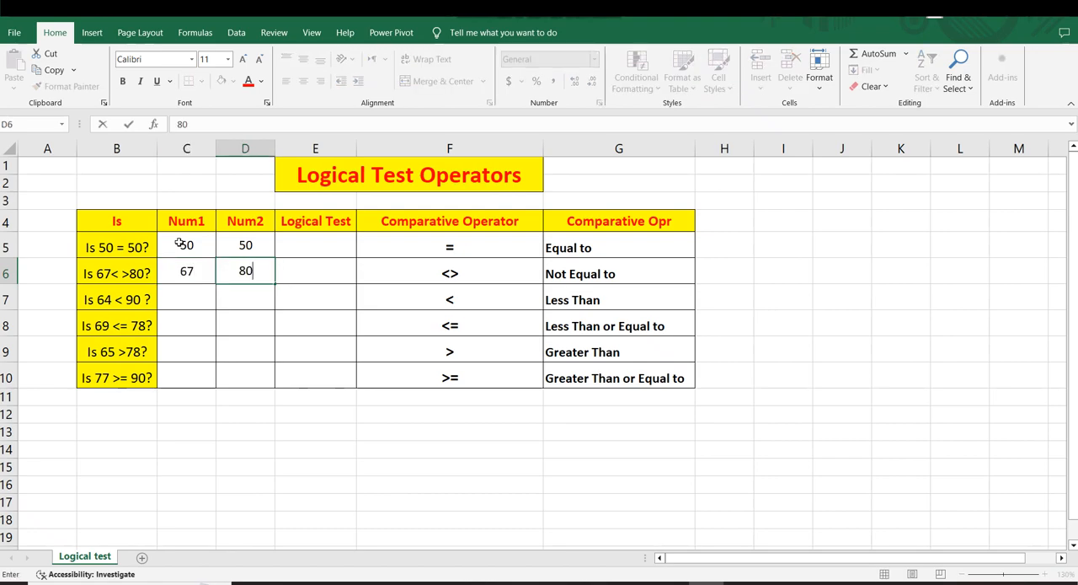
pyautogui.press('Return')
# Fill in Num1 and Num2 for rows 7 and 8 with 64 and 90, 69 and 78
pyautogui.write('64')
pyautogui.press('Tab')
pyautogui.write('90')
pyautogui.press('Return')
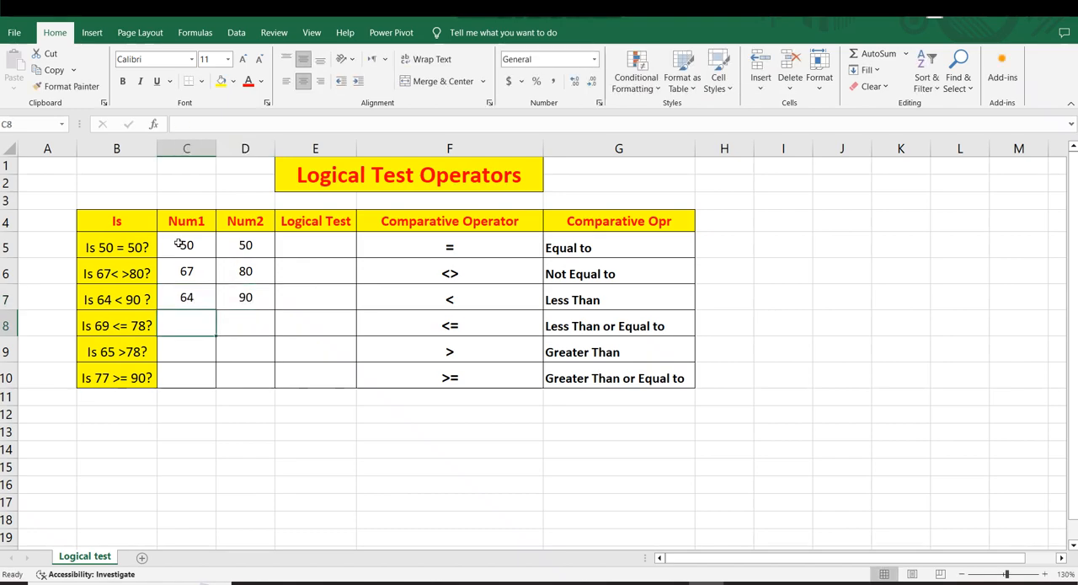
pyautogui.write('69')
pyautogui.press('Tab')
pyautogui.write('78')
pyautogui.press('Return')
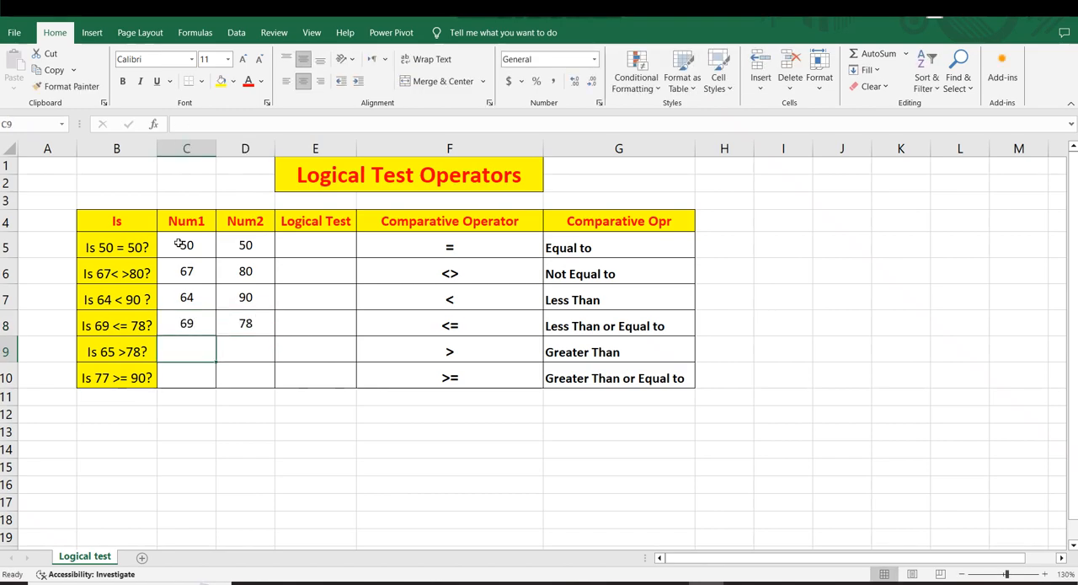
# Complete Num1 and Num2 for rows 9 and 10 with 65 and 78, 77 and 90
pyautogui.write('65')
pyautogui.press('Tab')
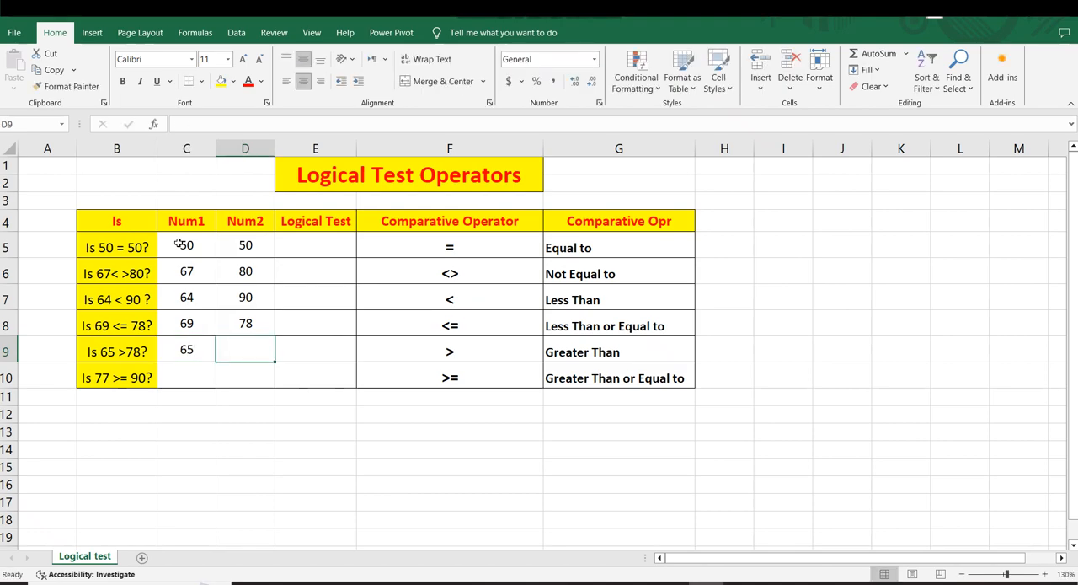
pyautogui.write('78')
pyautogui.press('Return')
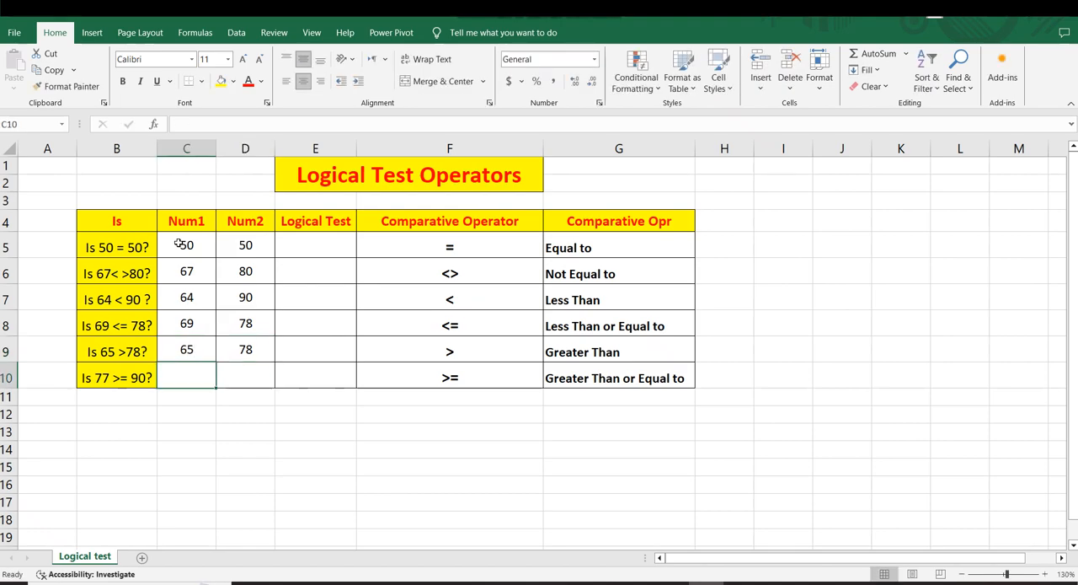
pyautogui.write('77')
pyautogui.press('Tab')
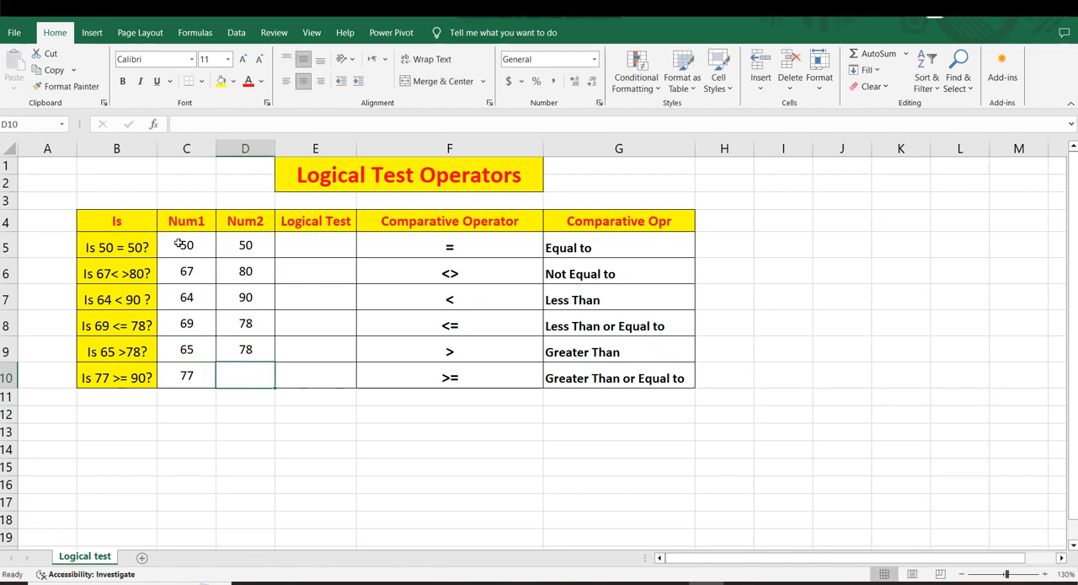
pyautogui.write('90')
pyautogui.press('Return')
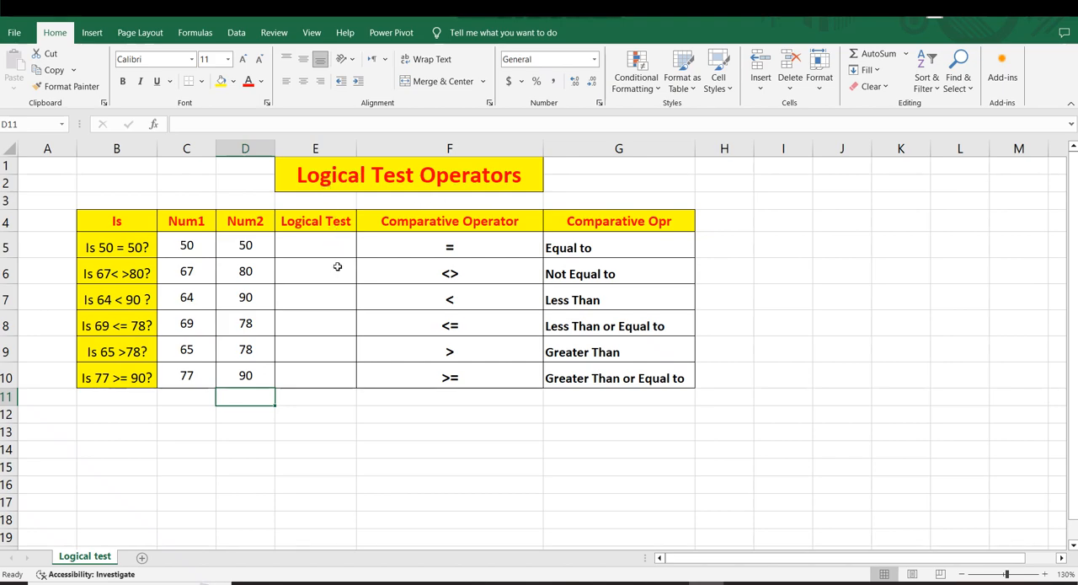
# Enter the equal-to test =C5=D5 in Logical Test cell E5 and check the resulting cell
pyautogui.click(410, 238)
pyautogui.click(305, 242)
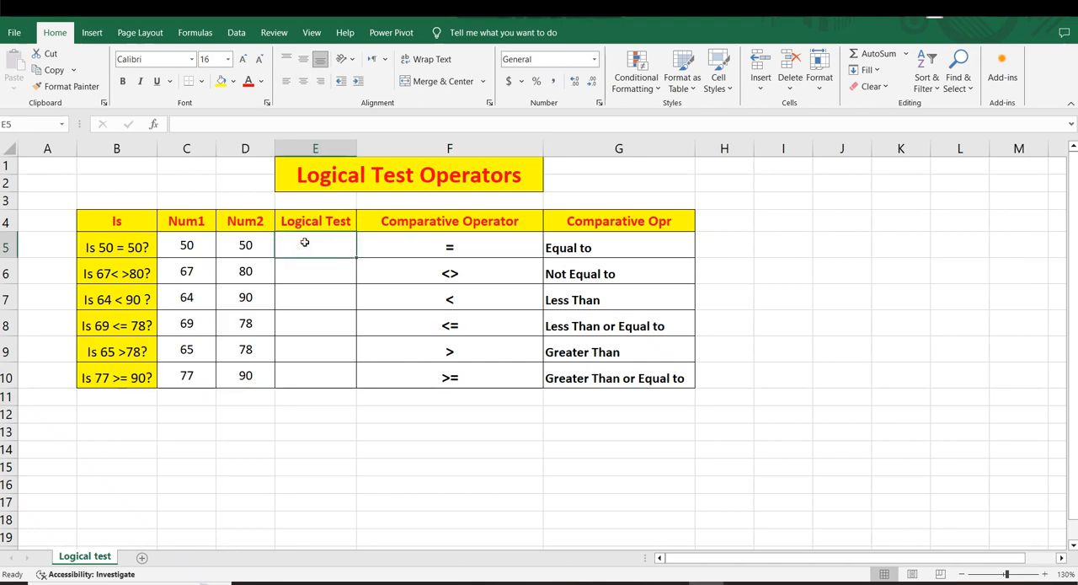
pyautogui.write('=')
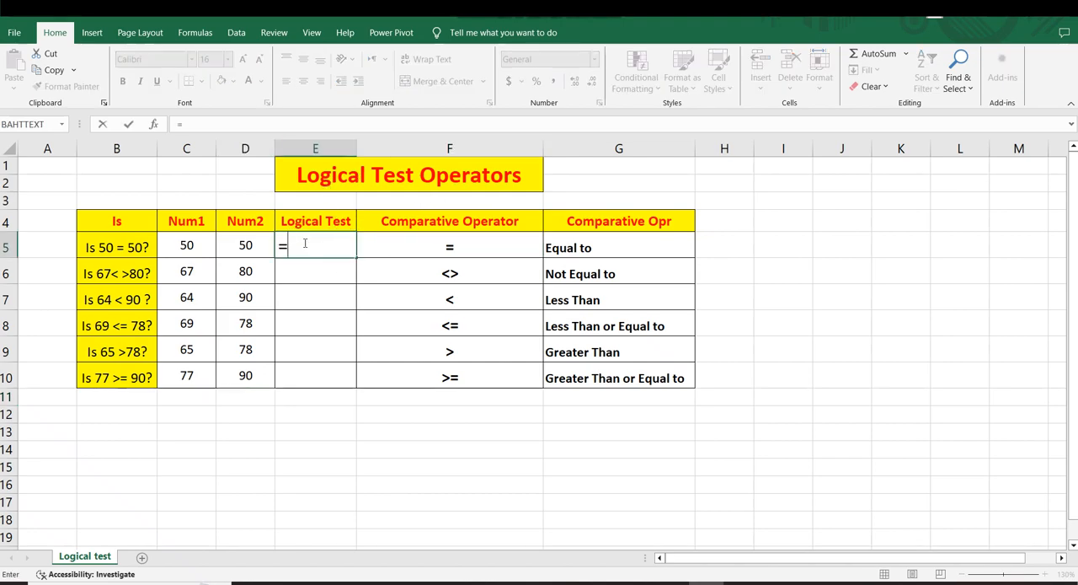
pyautogui.click(181, 244)
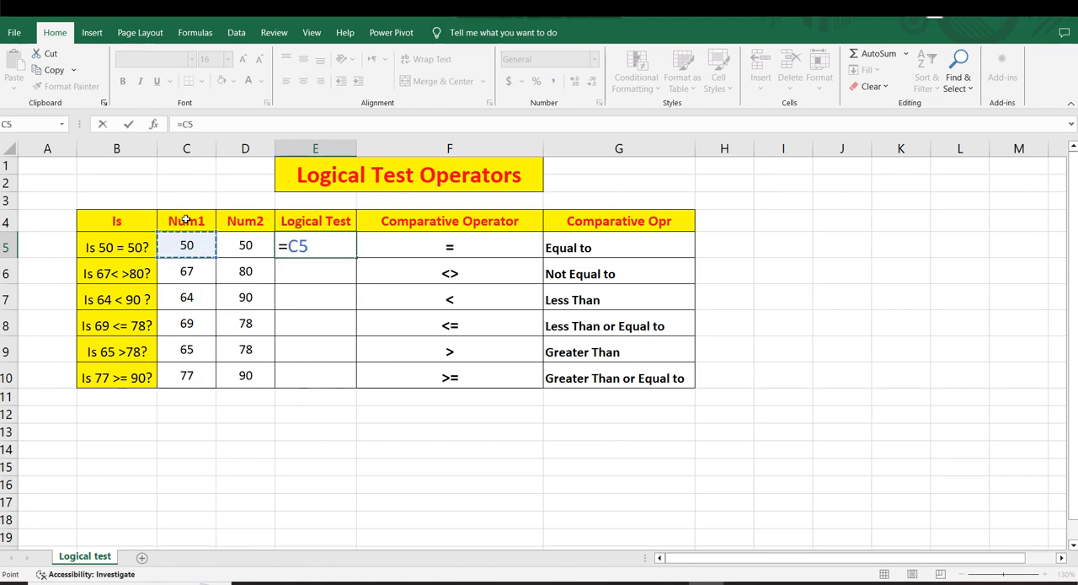
pyautogui.write('=')
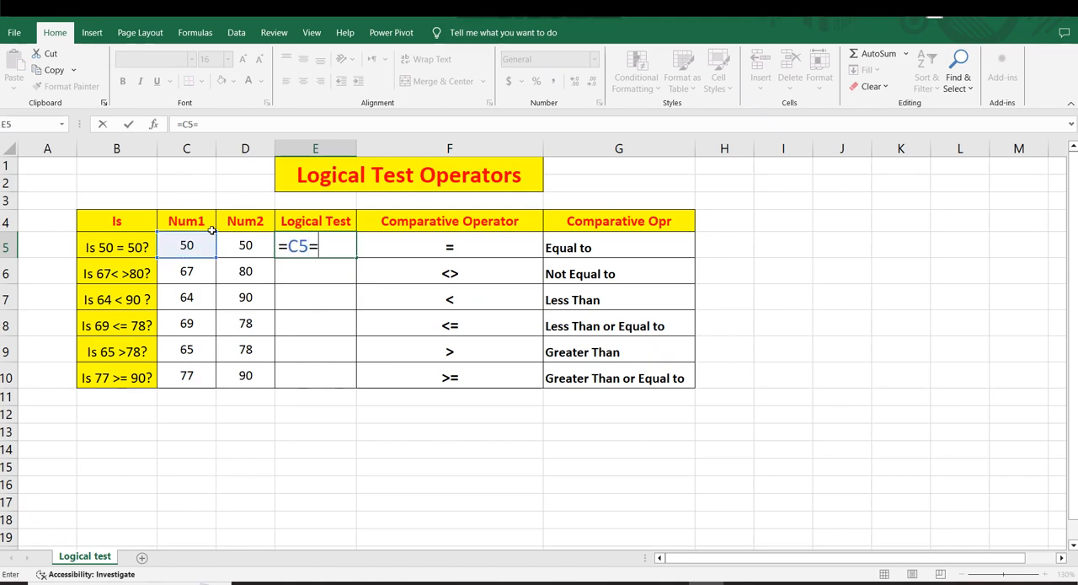
pyautogui.click(253, 244)
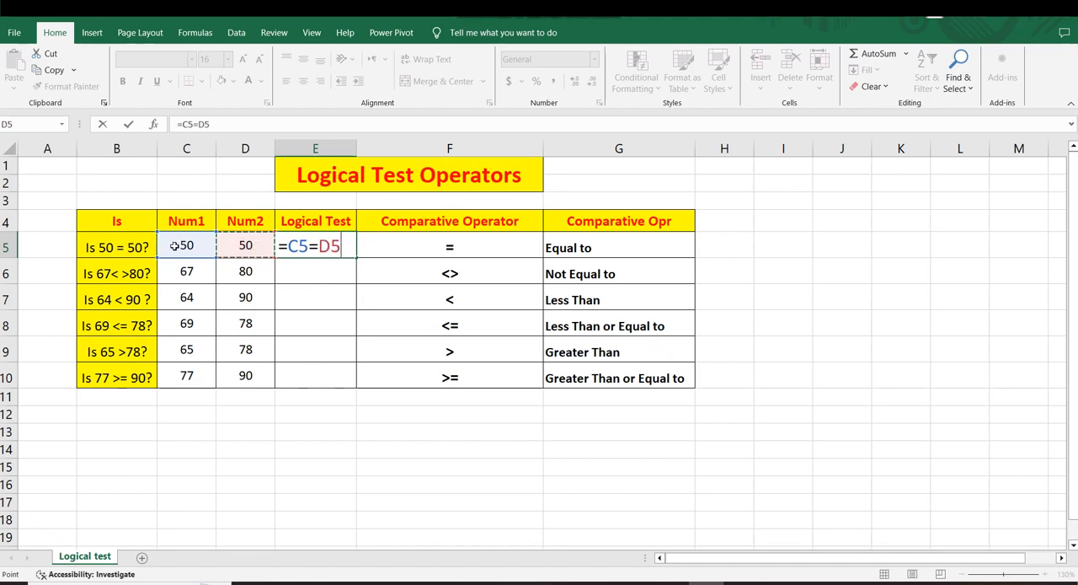
pyautogui.press('Return')
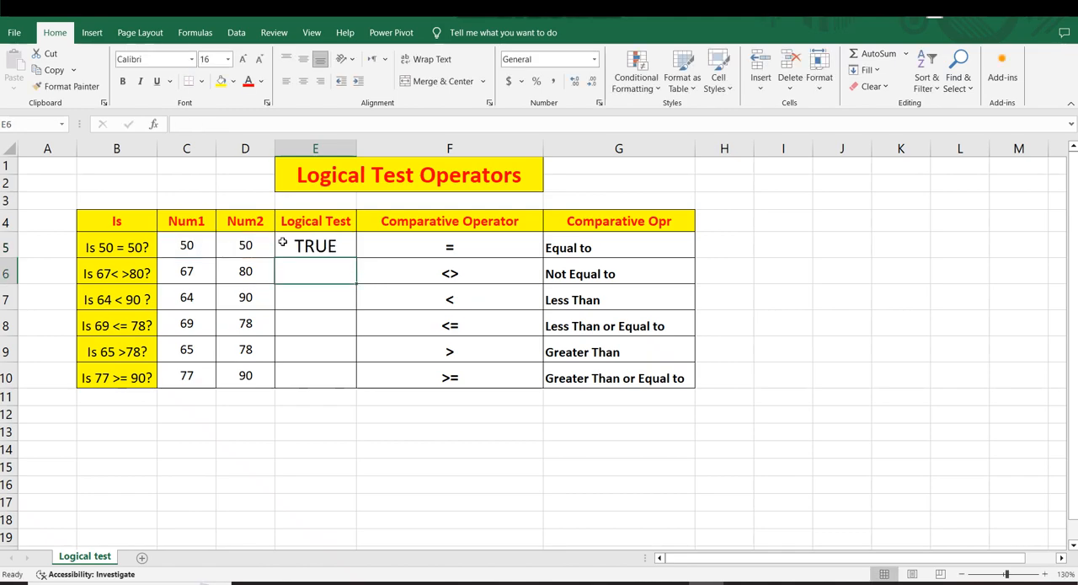
pyautogui.click(315, 243)
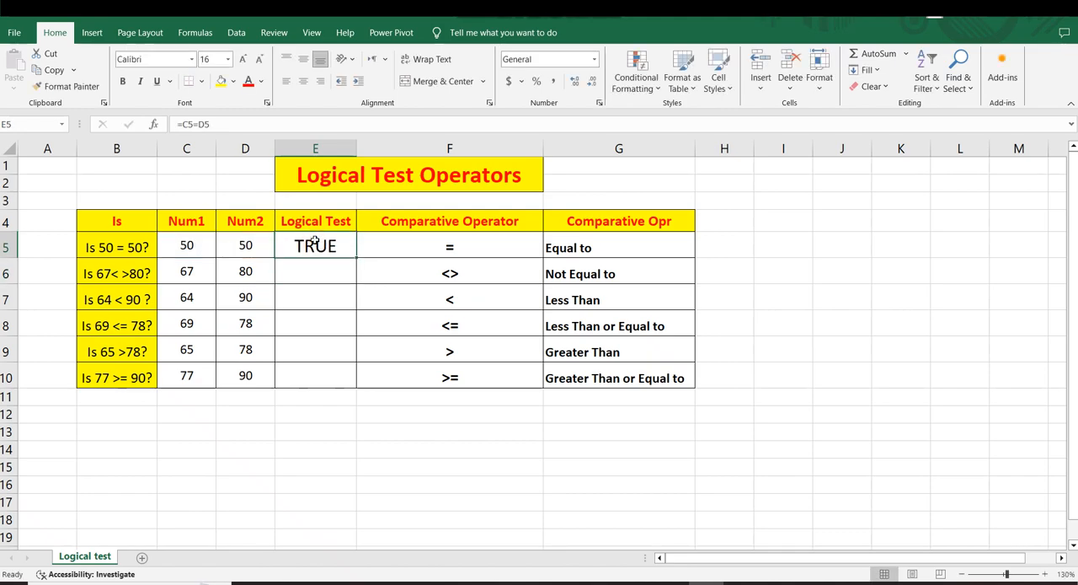
pyautogui.click(97, 276)
pyautogui.click(306, 275)
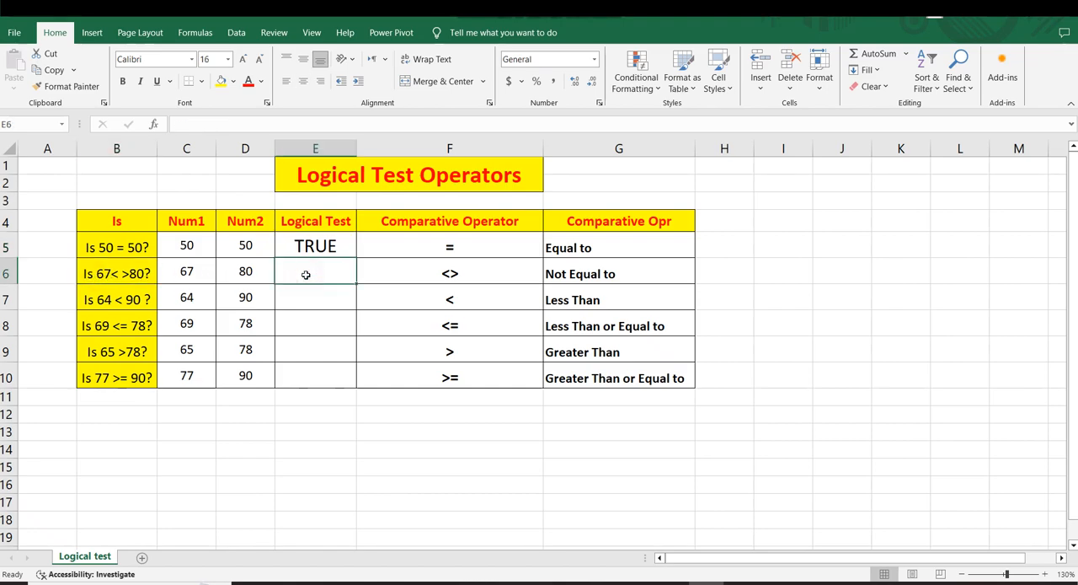
pyautogui.press('Left')
pyautogui.write('=')
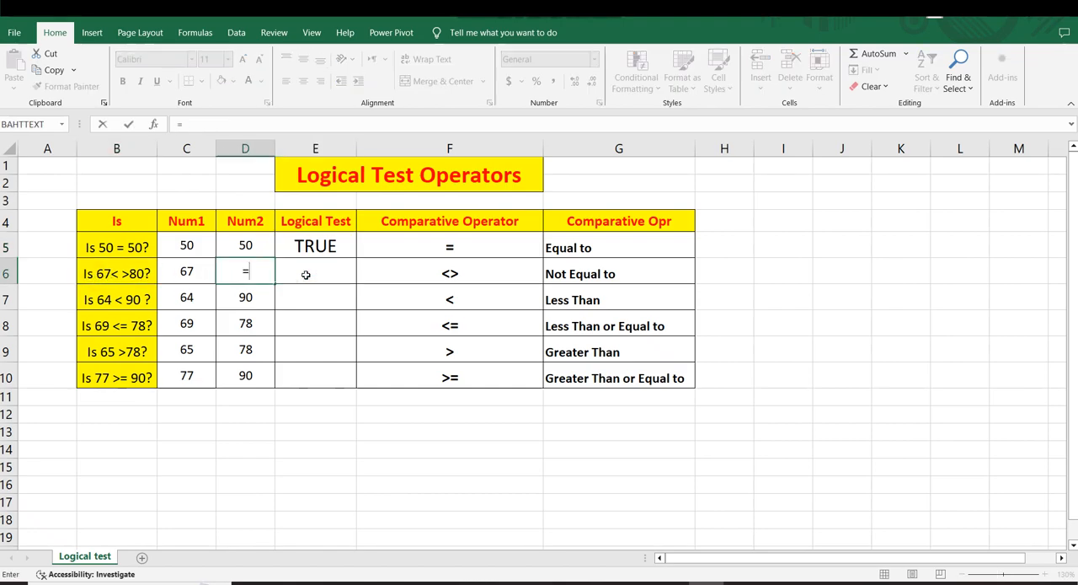
pyautogui.press('BackSpace')
pyautogui.press('Escape')
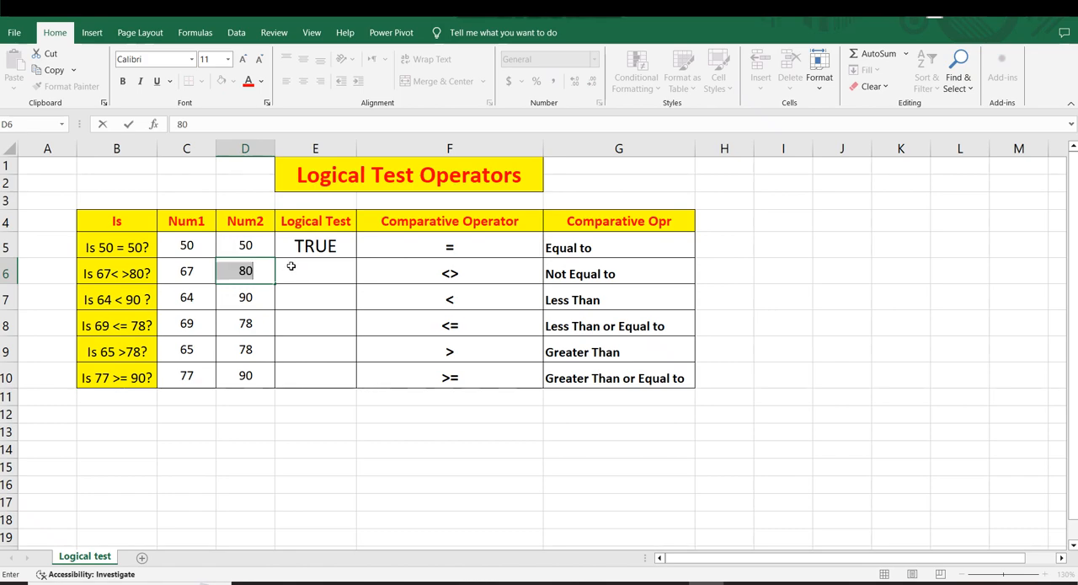
# Enter the not-equal-to test =C6<>D6 in Logical Test cell E6 and check the resulting cell
pyautogui.click(305, 268)
pyautogui.write('=')
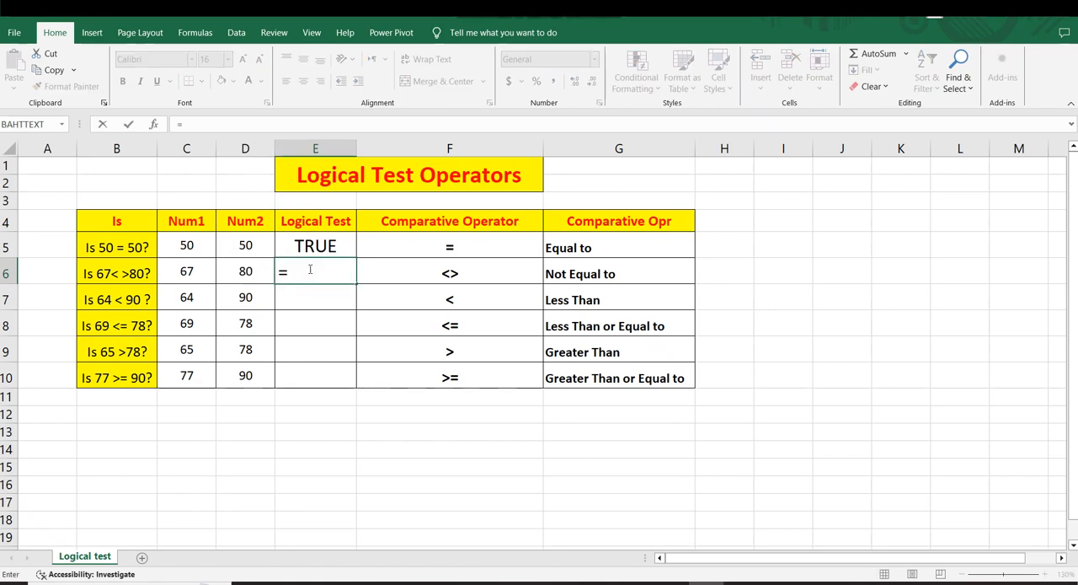
pyautogui.click(181, 273)
pyautogui.write('<>')
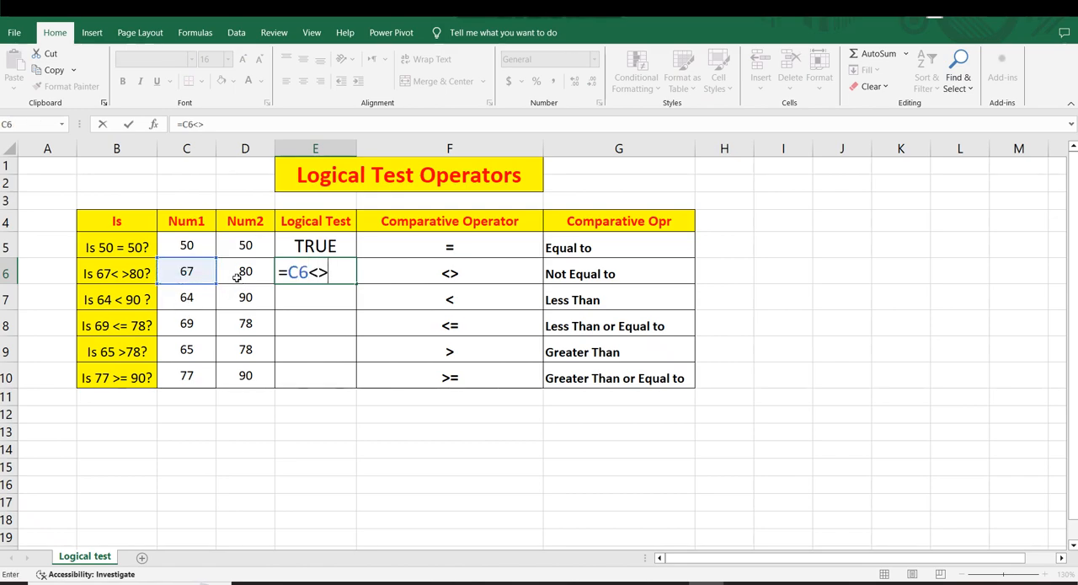
pyautogui.click(239, 275)
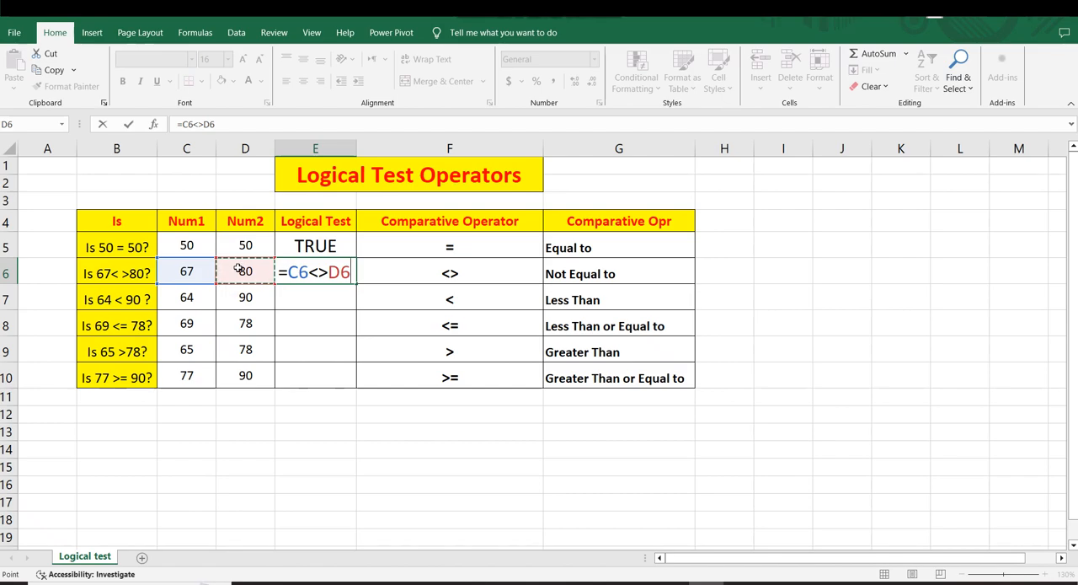
pyautogui.press('Return')
pyautogui.click(324, 275)
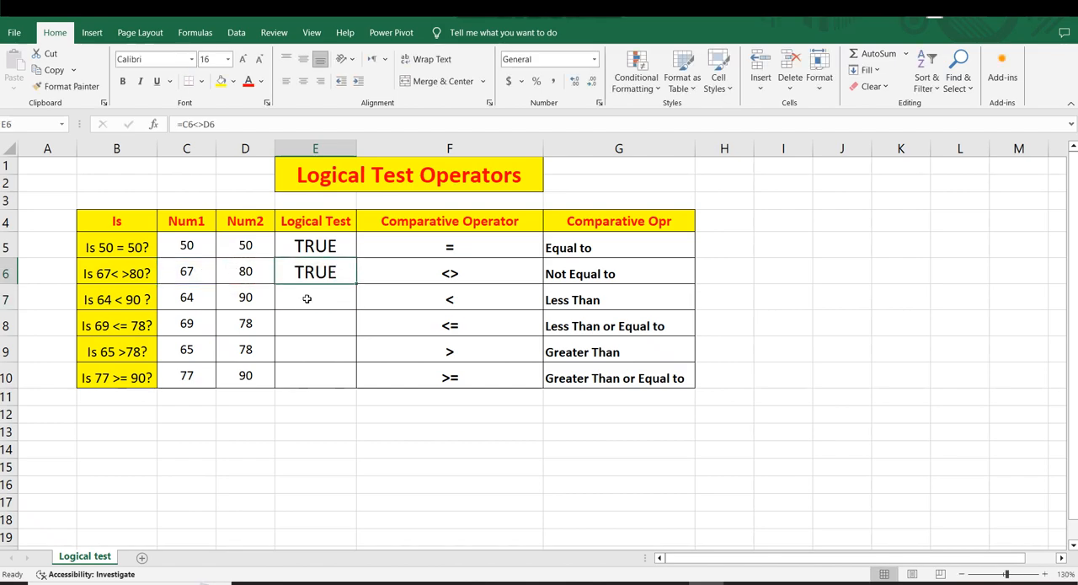
# Enter the less-than test =C7<D7 in Logical Test cell E7
pyautogui.click(307, 298)
pyautogui.write('=')
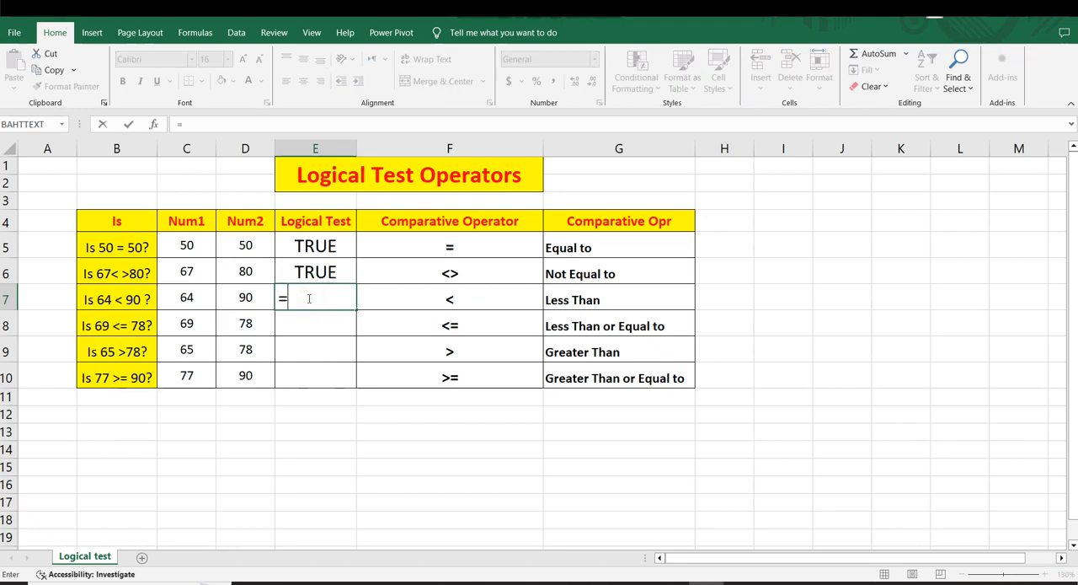
pyautogui.click(183, 296)
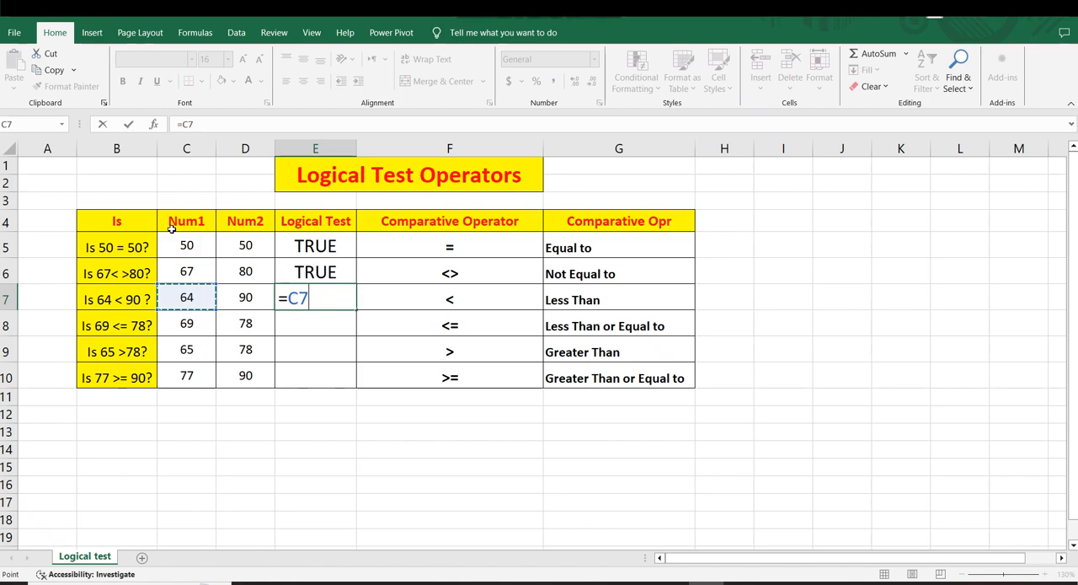
pyautogui.write('<')
pyautogui.click(243, 297)
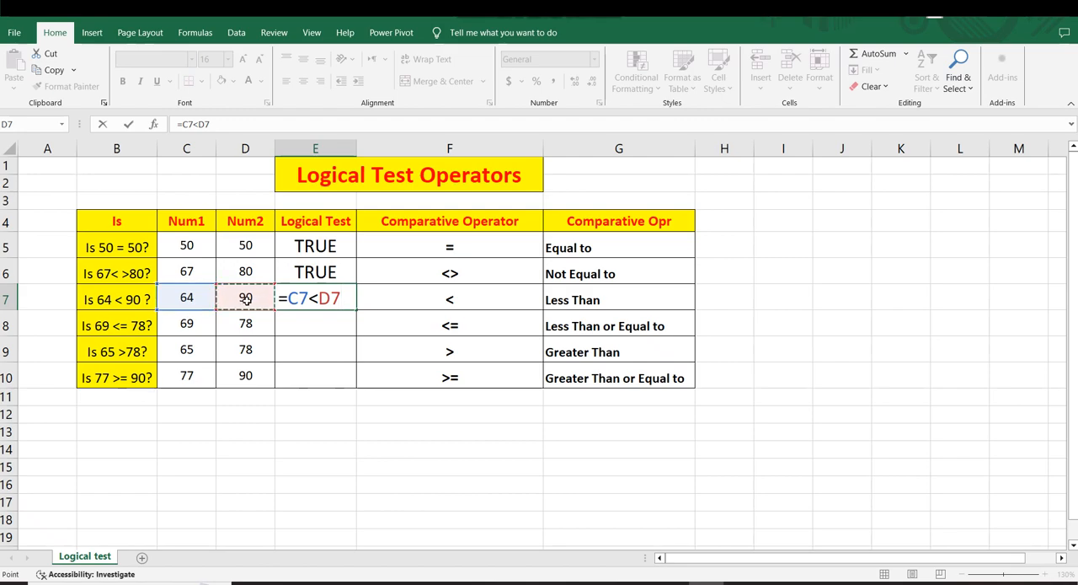
pyautogui.press('Return')
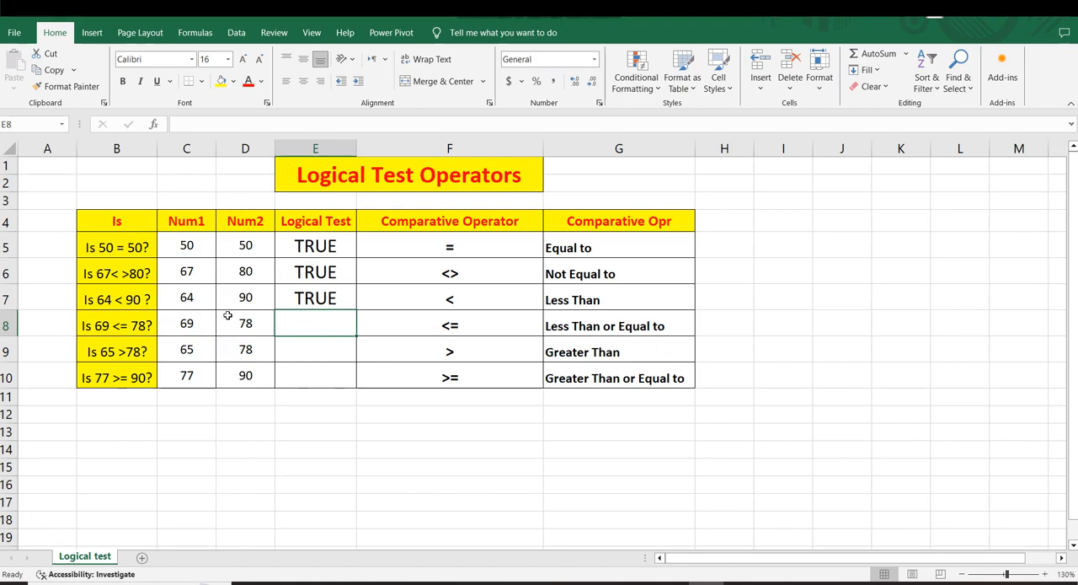
# Enter the less-than-or-equal test =C8<=D8 in Logical Test cell E8 and check it against the row's Num1 and Num2
pyautogui.write('=')
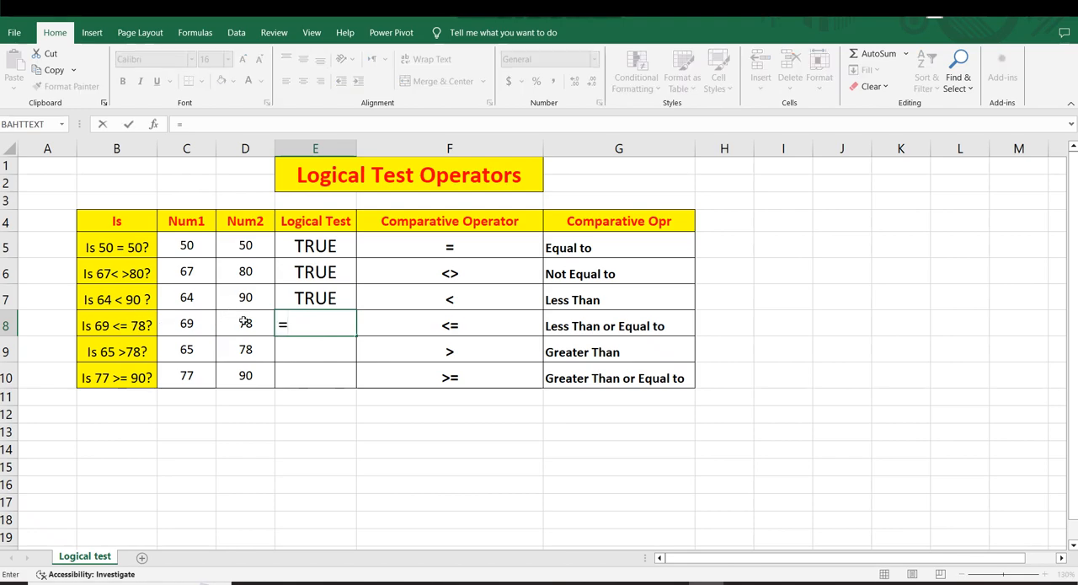
pyautogui.click(189, 324)
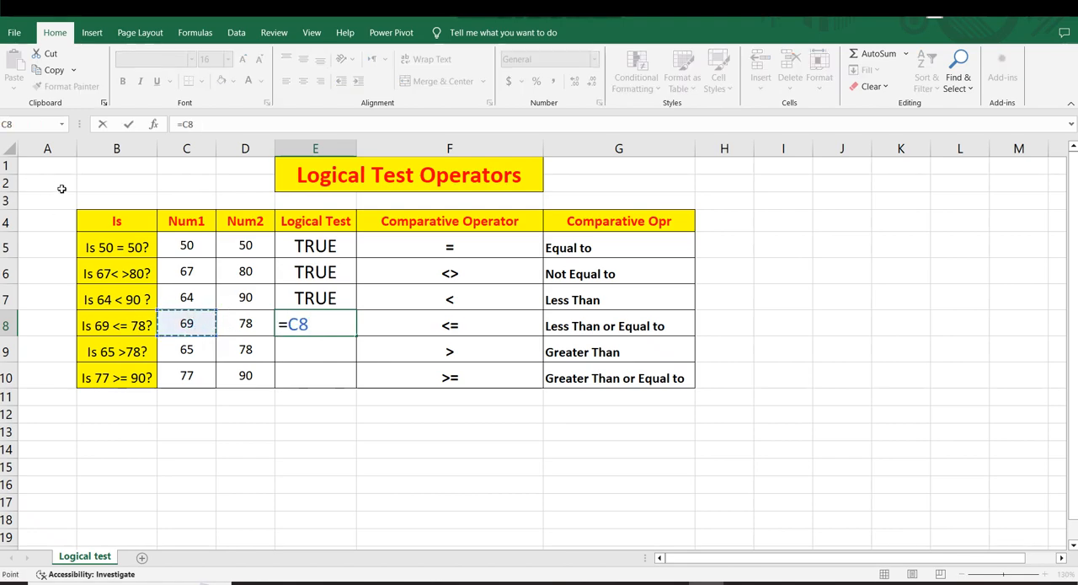
pyautogui.write('<=')
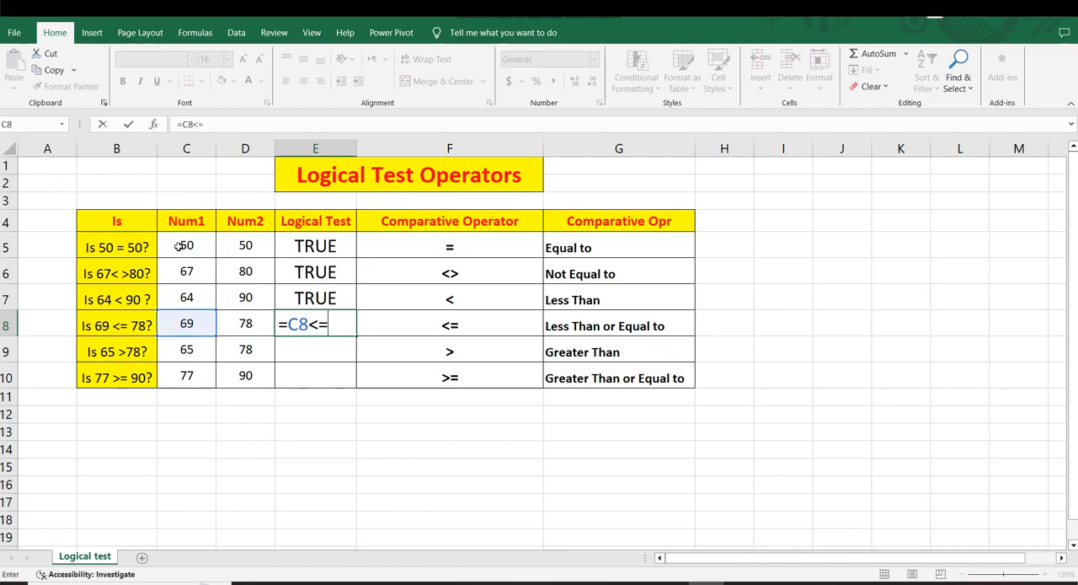
pyautogui.click(252, 325)
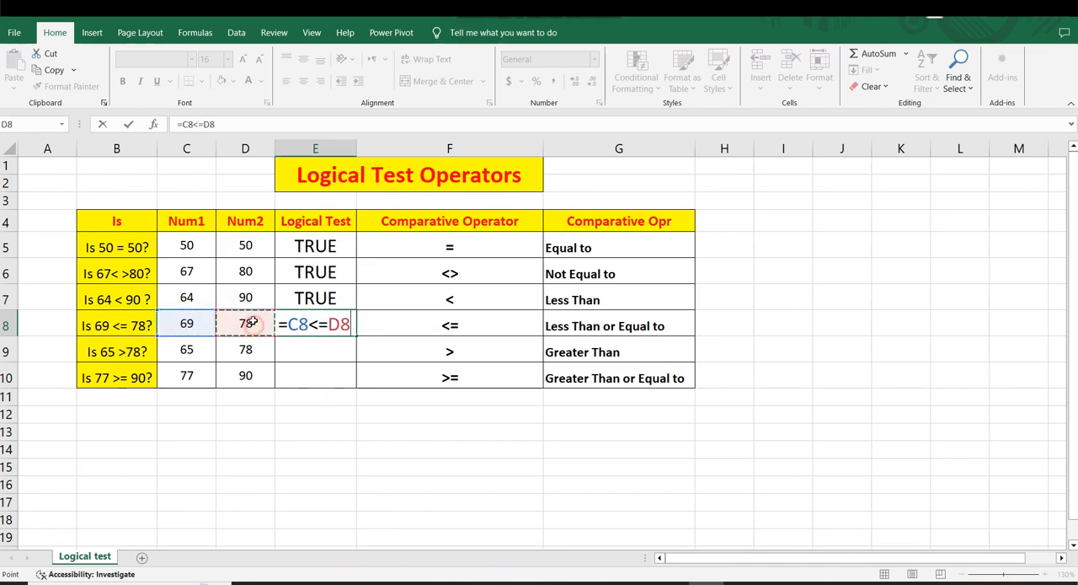
pyautogui.press('Return')
pyautogui.click(290, 322)
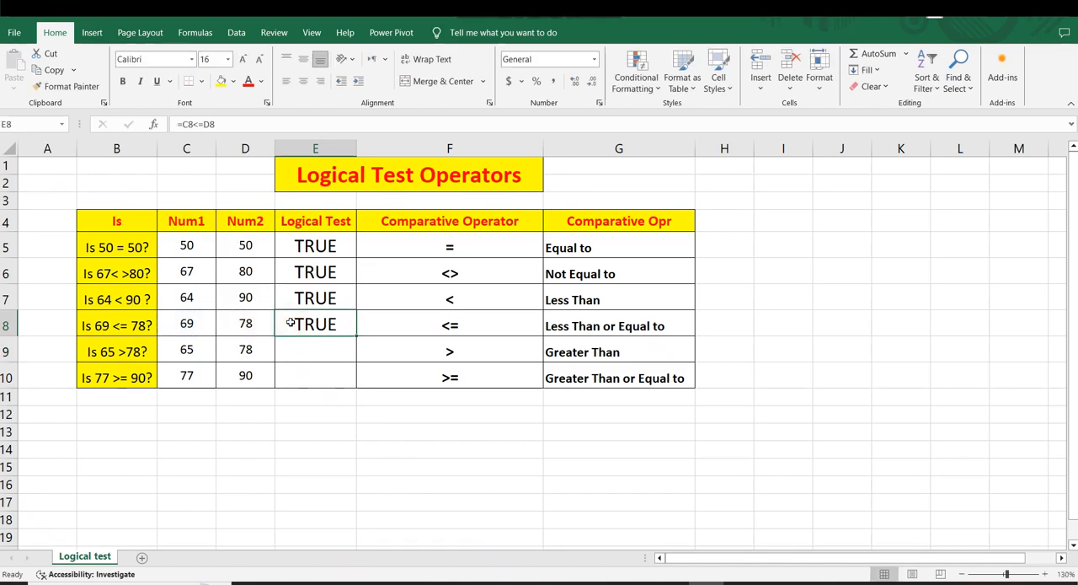
pyautogui.click(192, 320)
pyautogui.click(238, 323)
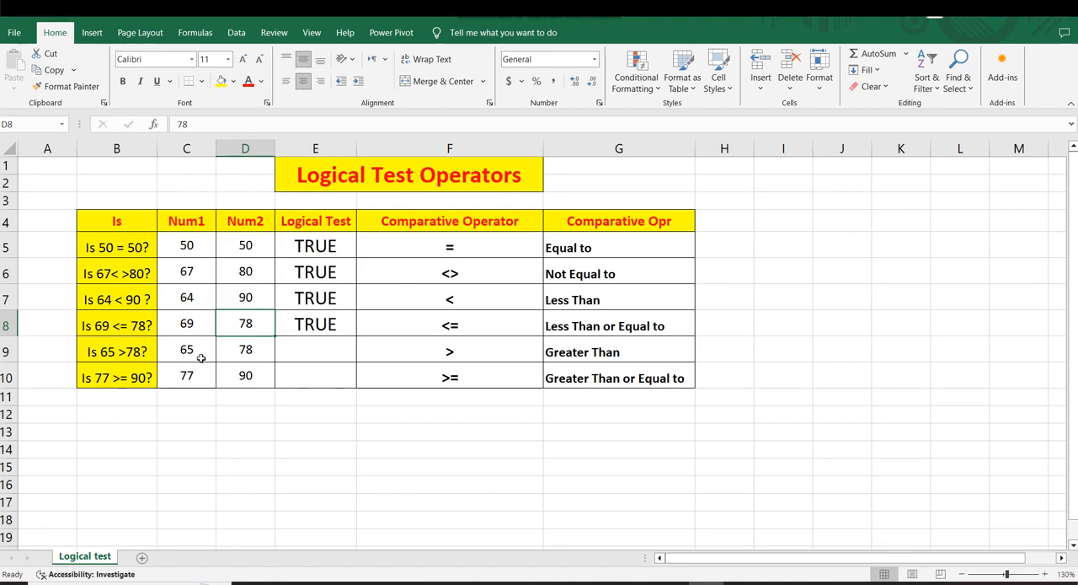
# Enter the greater-than test =C9>D9 in Logical Test cell E9 and check the resulting cell
pyautogui.click(314, 354)
pyautogui.write('=-')
pyautogui.press('BackSpace')
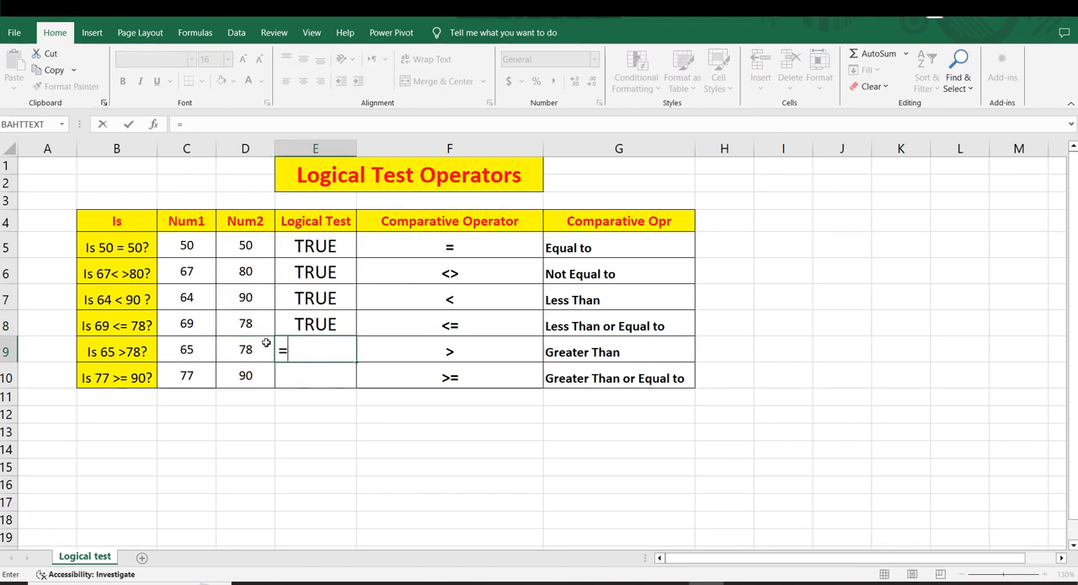
pyautogui.click(187, 349)
pyautogui.write('>')
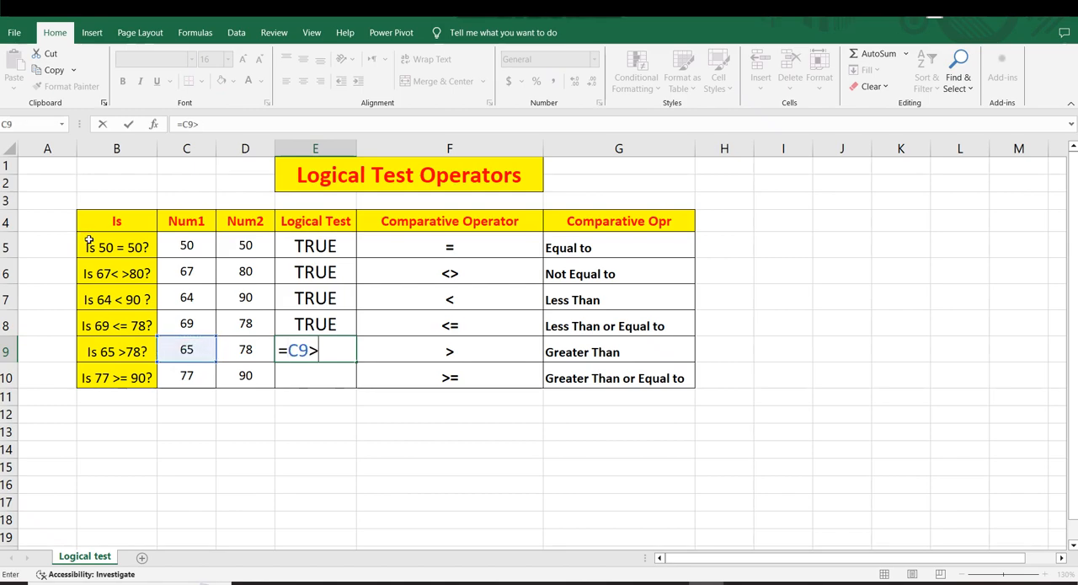
pyautogui.click(243, 355)
pyautogui.press('Return')
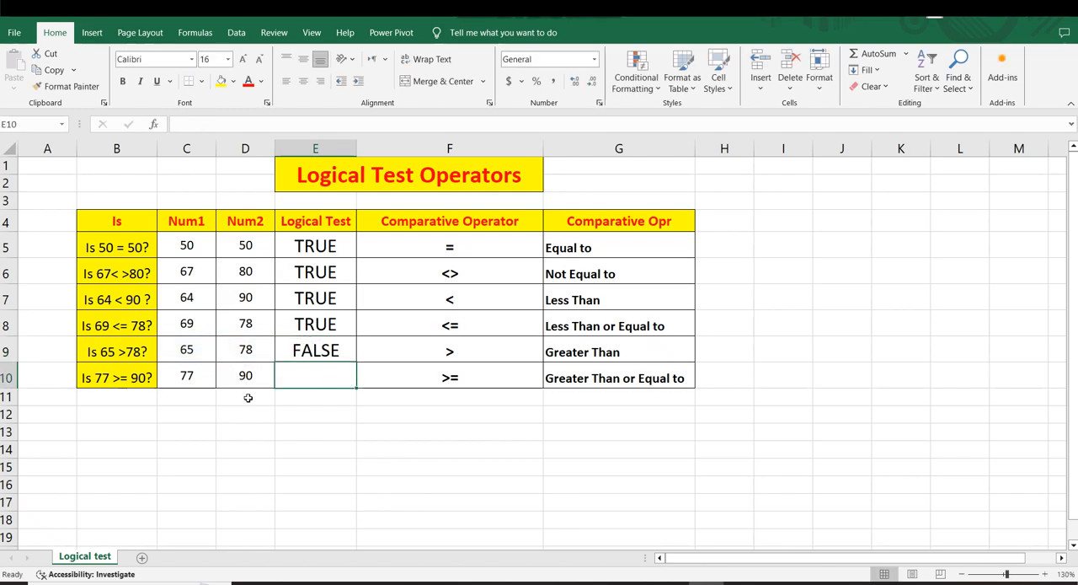
pyautogui.click(293, 352)
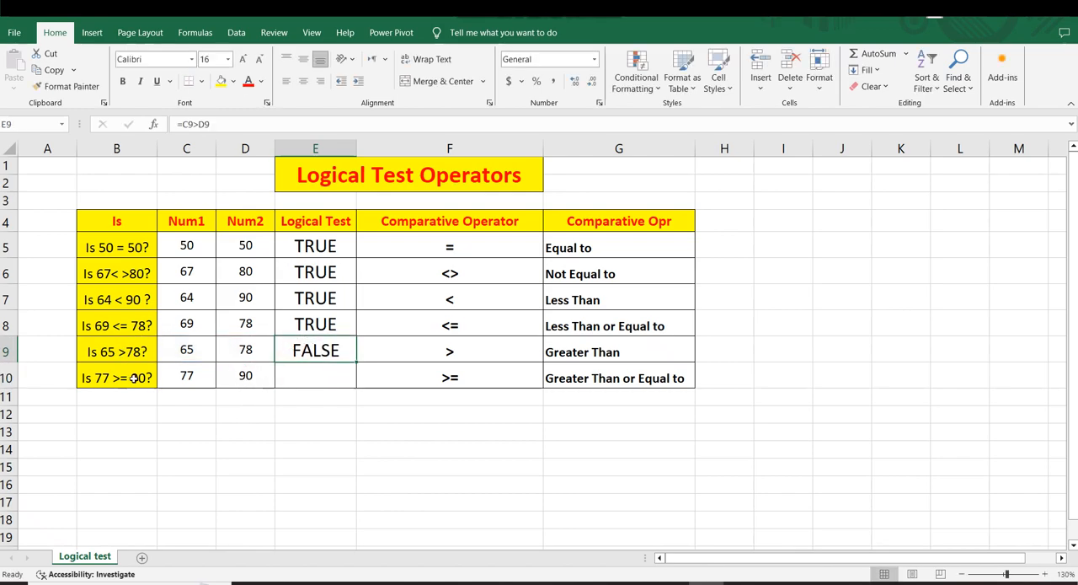
# Enter the greater-than-or-equal test =C10>=D10 in Logical Test cell E10 and check the resulting cell
pyautogui.click(189, 377)
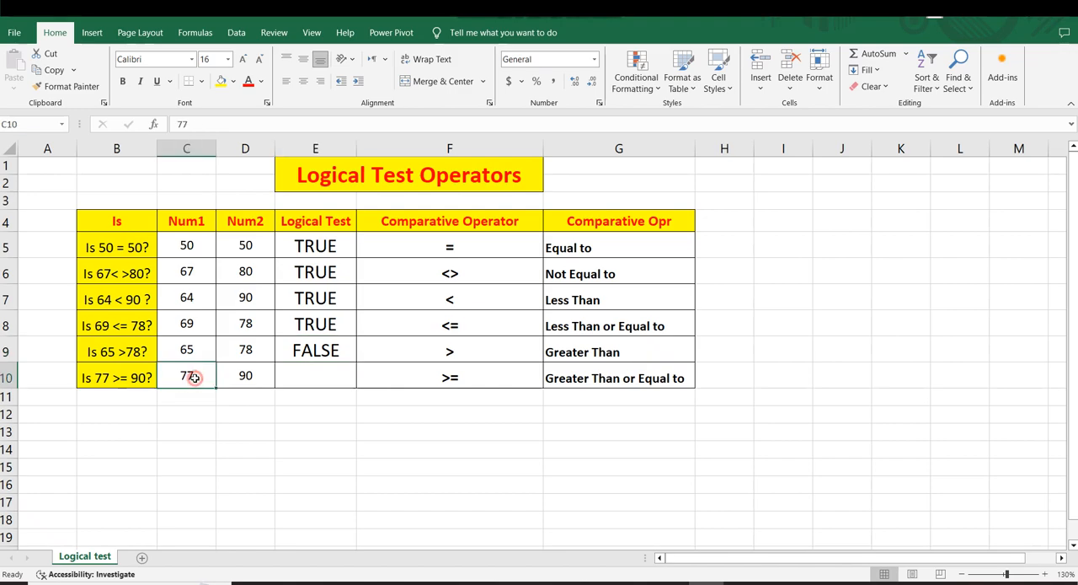
pyautogui.click(296, 372)
pyautogui.write('=')
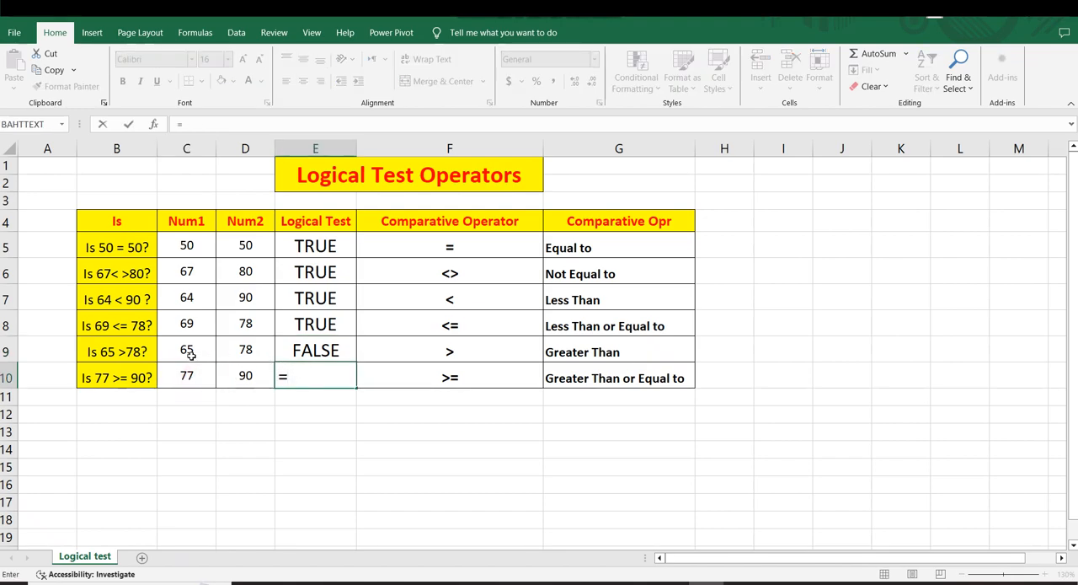
pyautogui.click(189, 376)
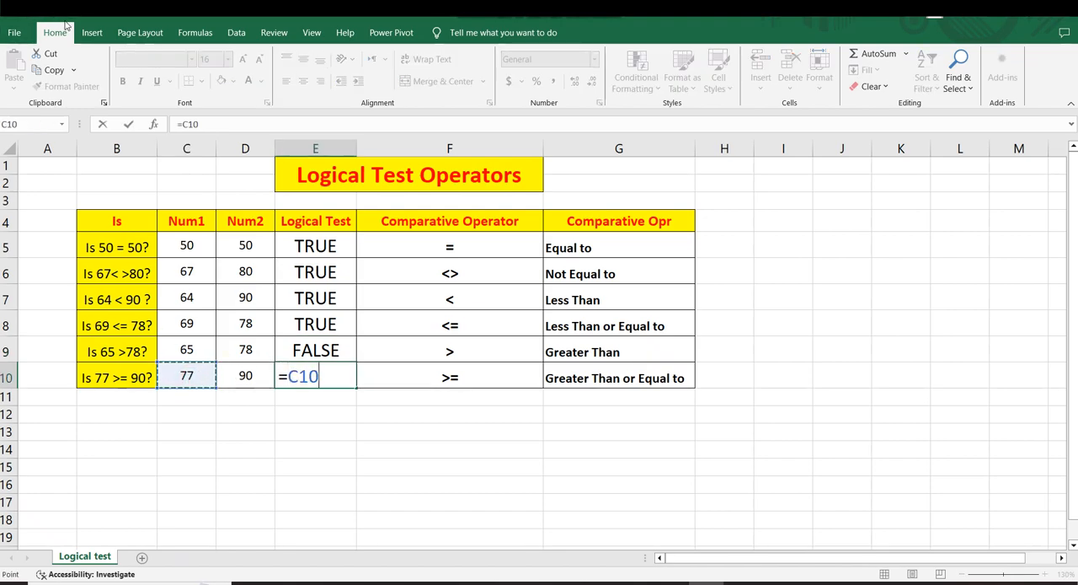
pyautogui.write('>=')
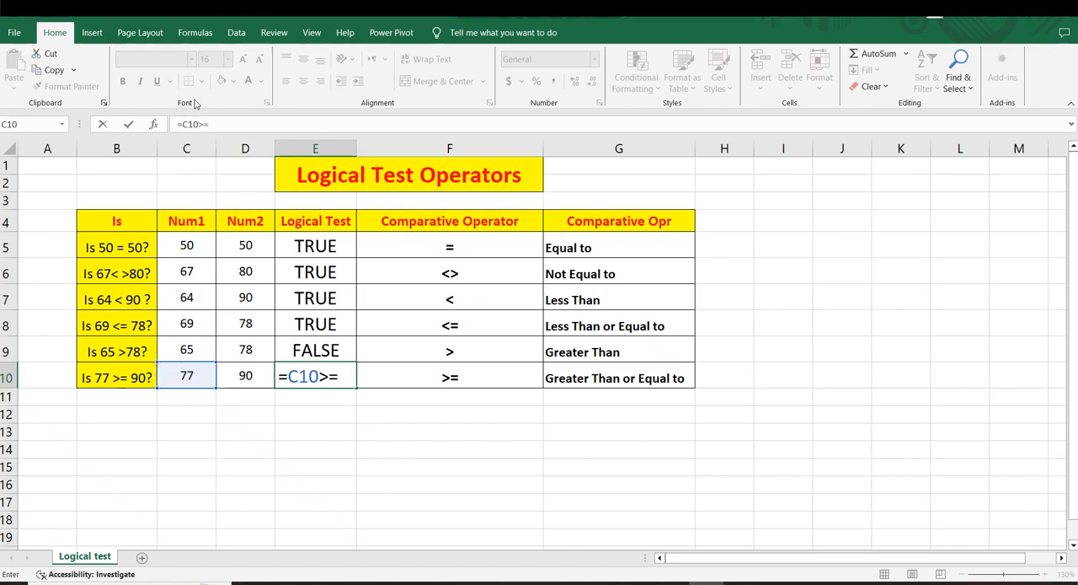
pyautogui.click(253, 378)
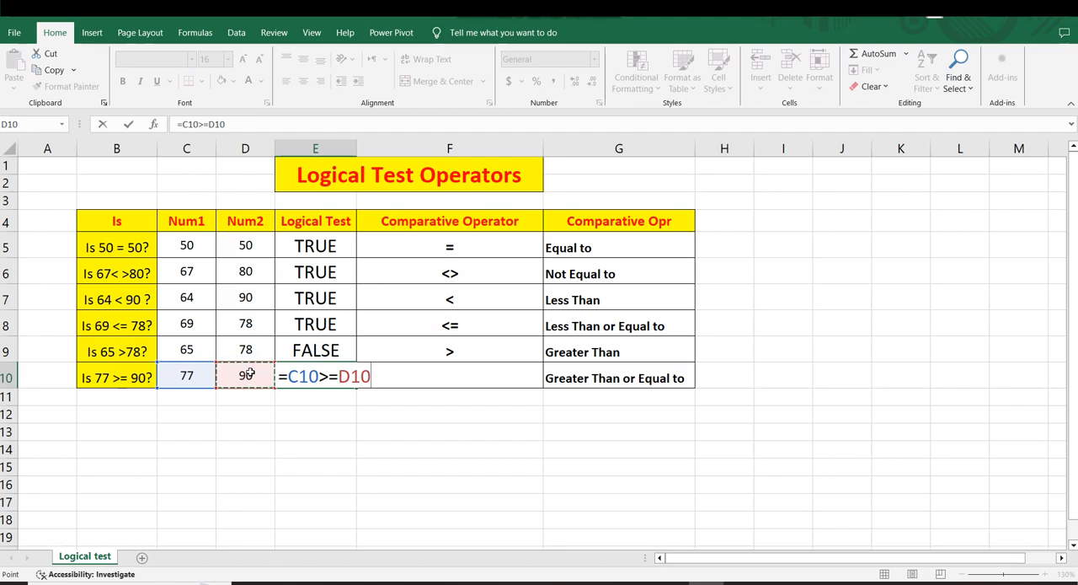
pyautogui.press('Return')
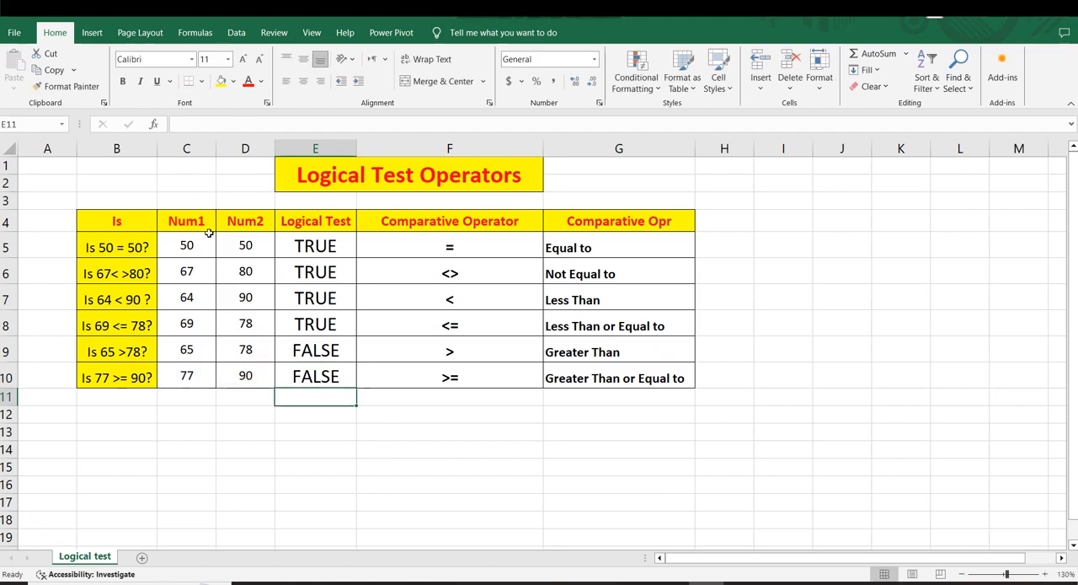
pyautogui.click(301, 378)
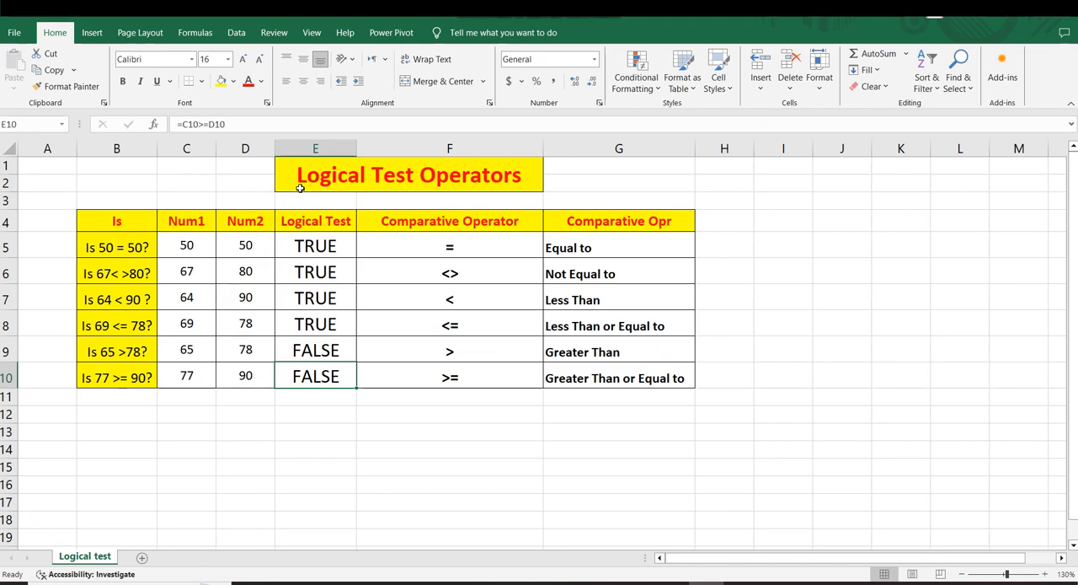
# Review the completed operators table by highlighting B4:G10, and clear the selection by selecting an empty cell below it
pyautogui.moveTo(300, 189); pyautogui.dragTo(374, 192)
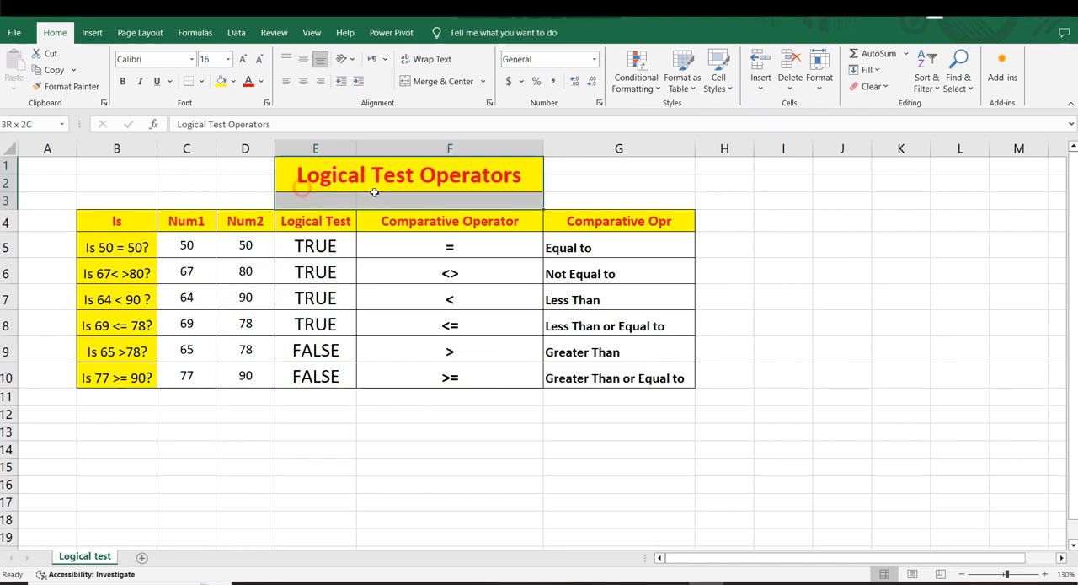
pyautogui.click(97, 215)
pyautogui.moveTo(129, 255); pyautogui.dragTo(703, 397)
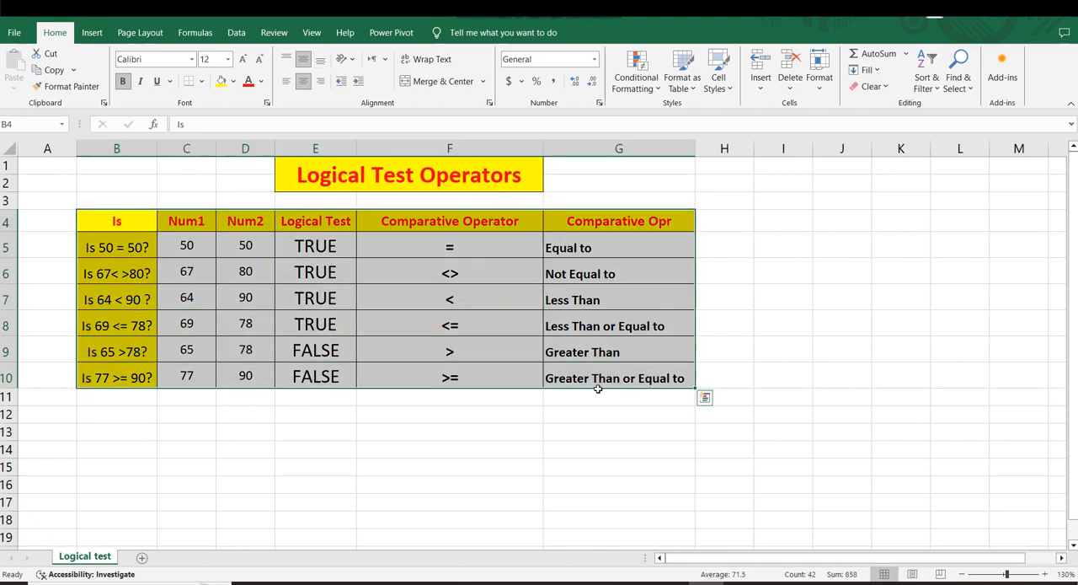
pyautogui.click(492, 444)
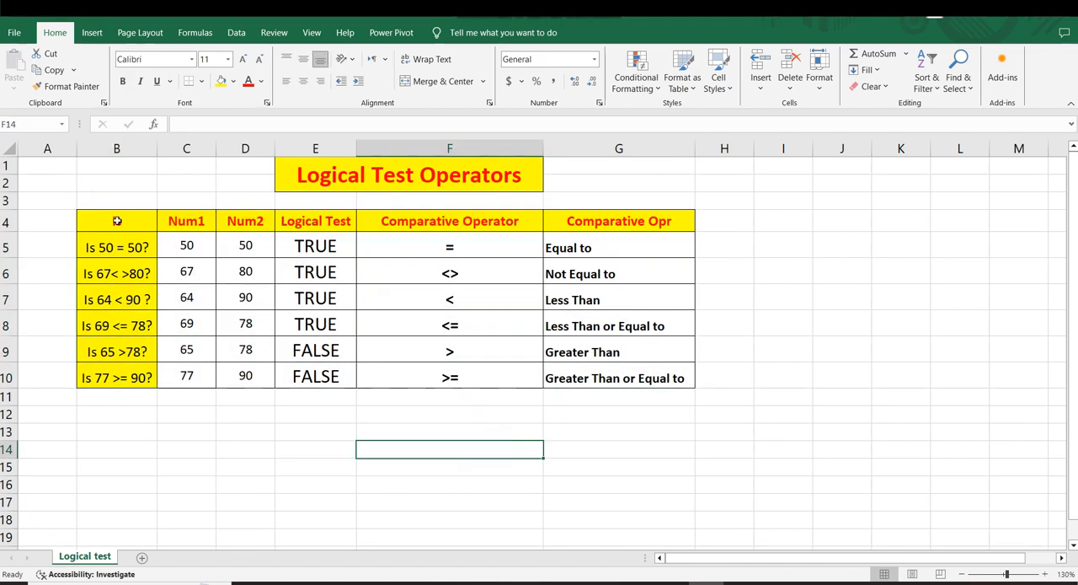